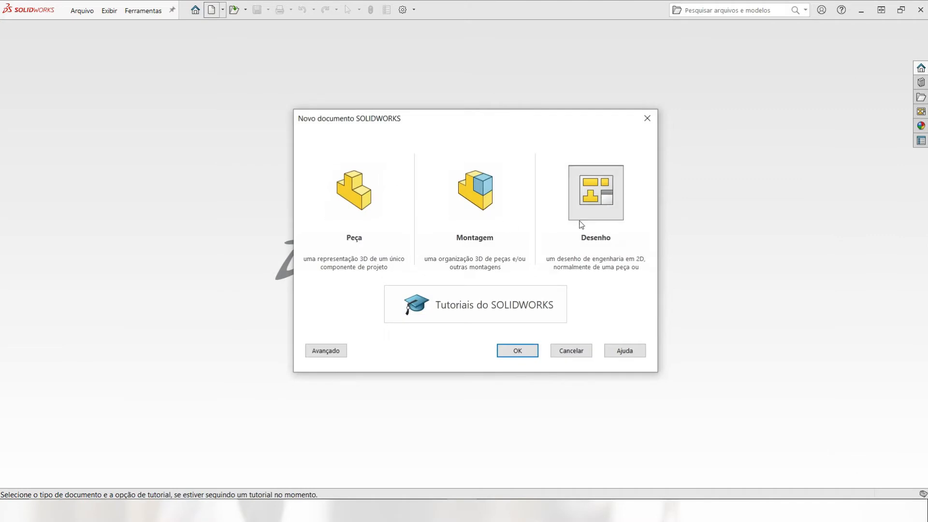
# Create a new drawing document using the FormatoA4_C&D2021 sheet format.
pyautogui.click(577, 215)
pyautogui.click(517, 350)
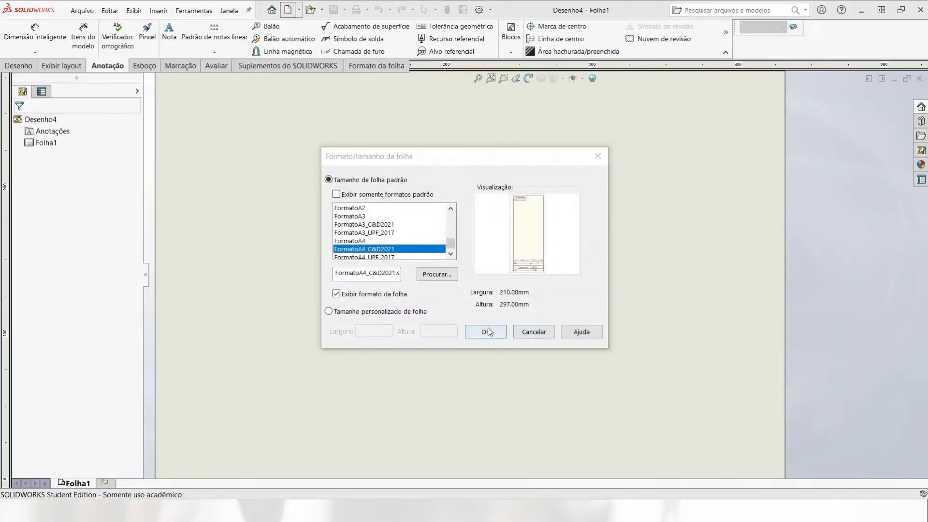
pyautogui.click(487, 332)
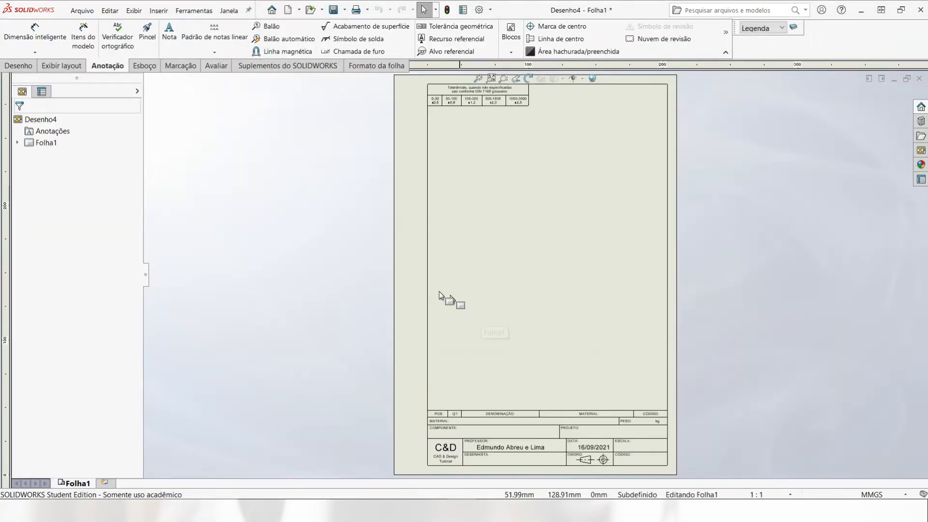
# Set the projection type of sheet Folha1 to first angle (Primeiro diedro) in its sheet properties.
pyautogui.rightClick(46, 145)
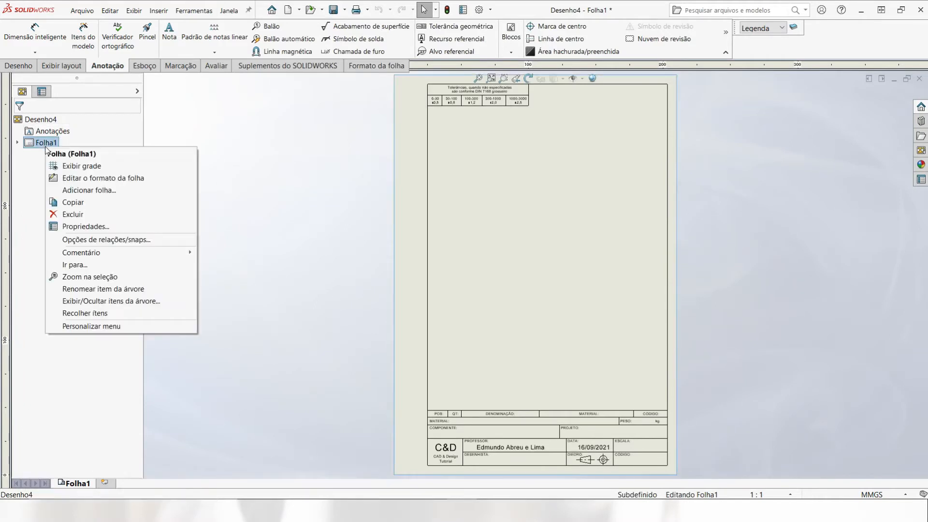
pyautogui.click(87, 224)
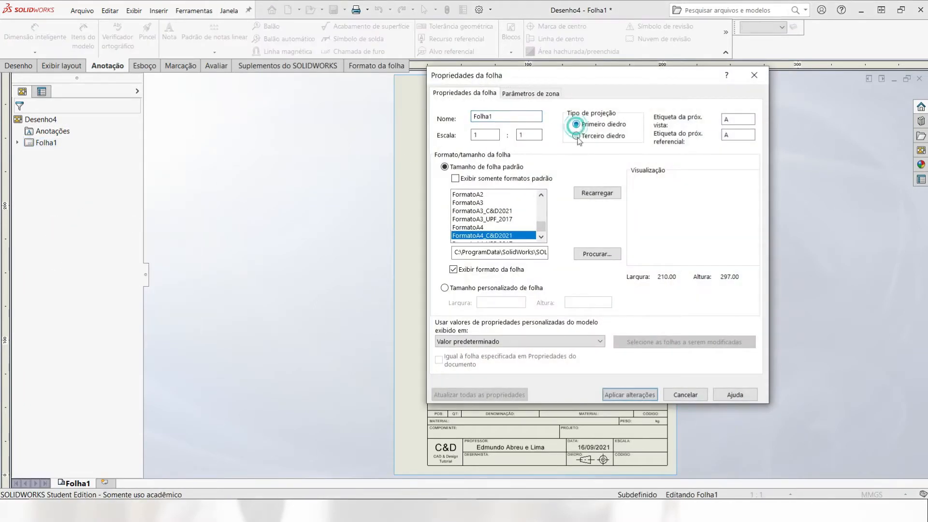
pyautogui.click(630, 395)
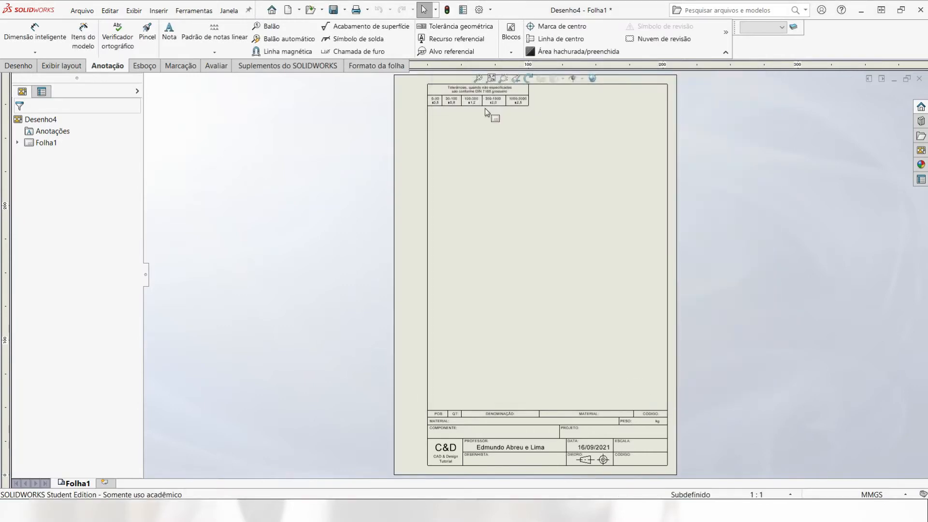
# Load the drafting standard NBR_UPF.sldstd from its external file into the document properties.
pyautogui.click(479, 10)
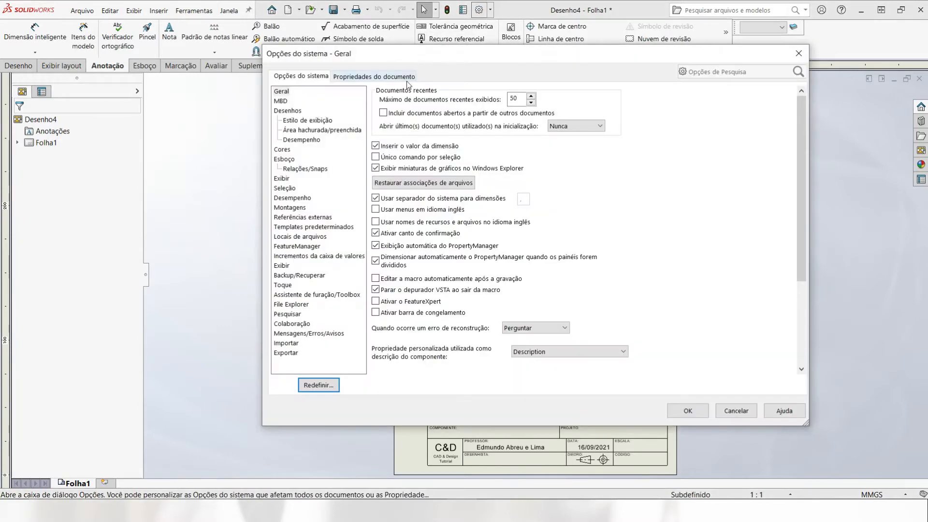
pyautogui.click(404, 77)
pyautogui.click(622, 126)
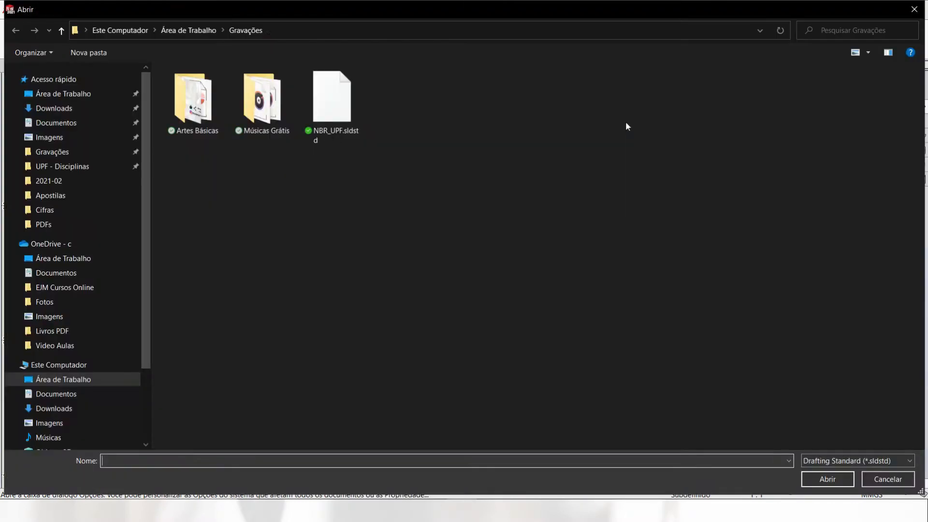
pyautogui.click(333, 104)
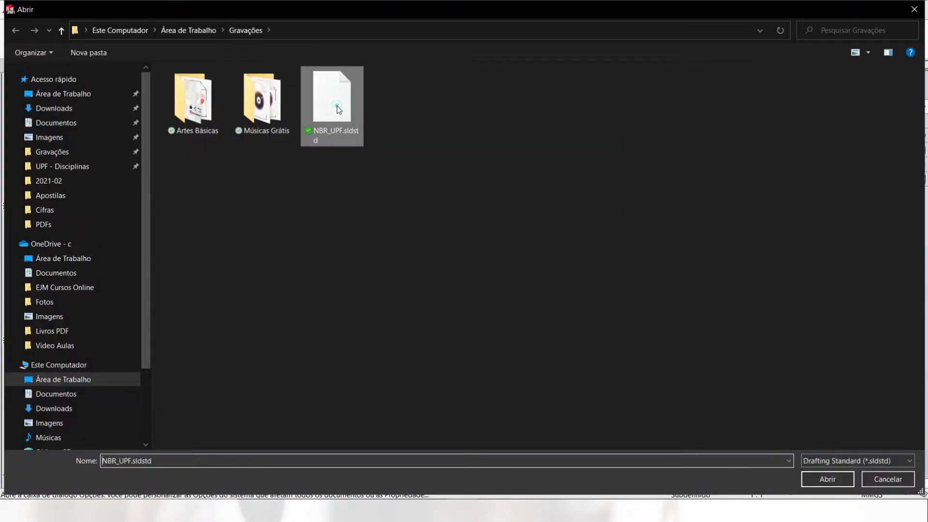
pyautogui.click(818, 485)
pyautogui.click(688, 412)
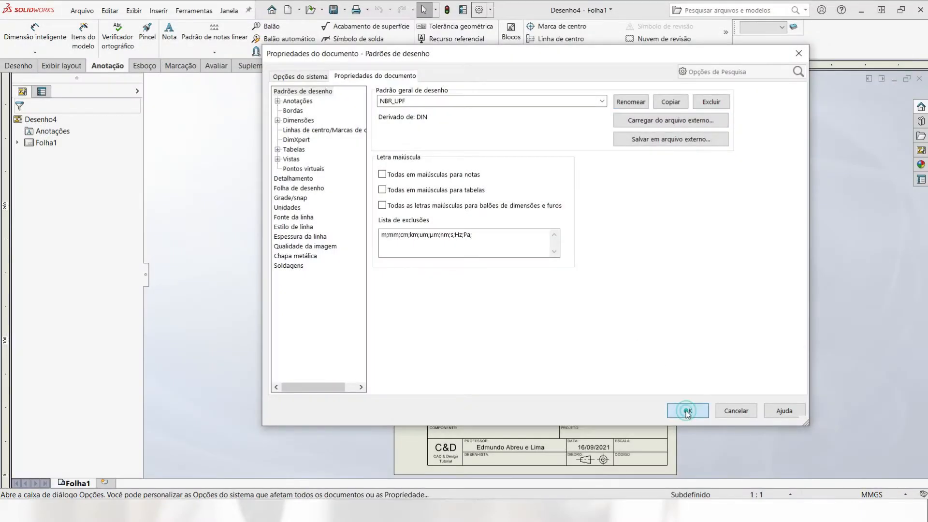
# Insert a front model view of the part #060.03 3D - Parafuso in the upper middle of the sheet.
pyautogui.click(20, 66)
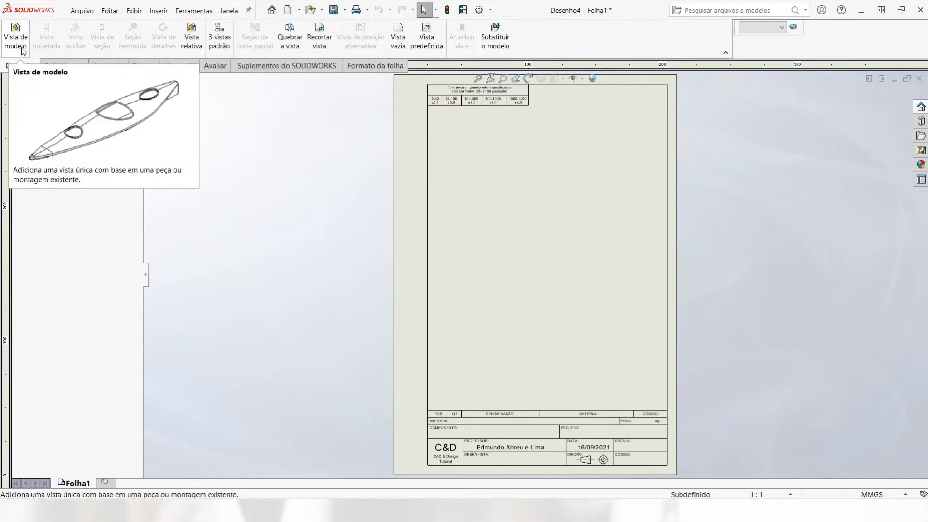
pyautogui.click(23, 52)
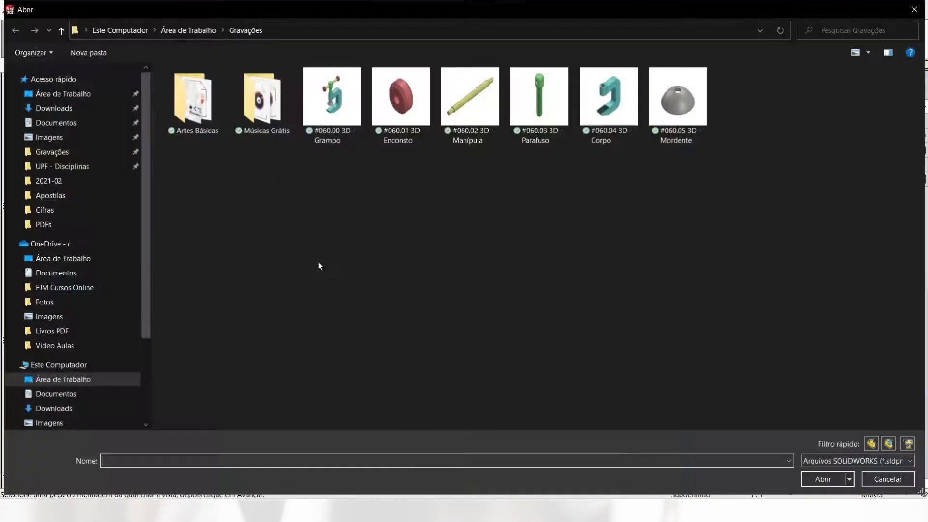
pyautogui.click(539, 114)
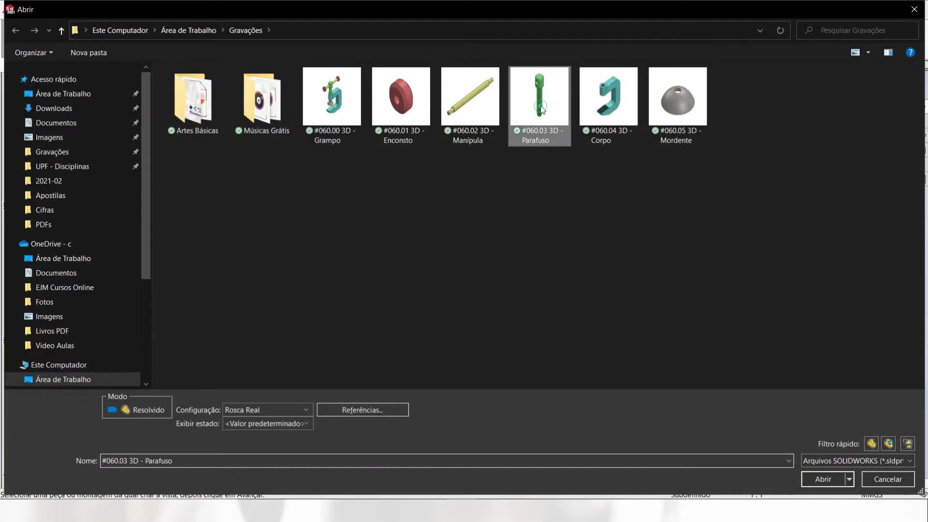
pyautogui.click(830, 482)
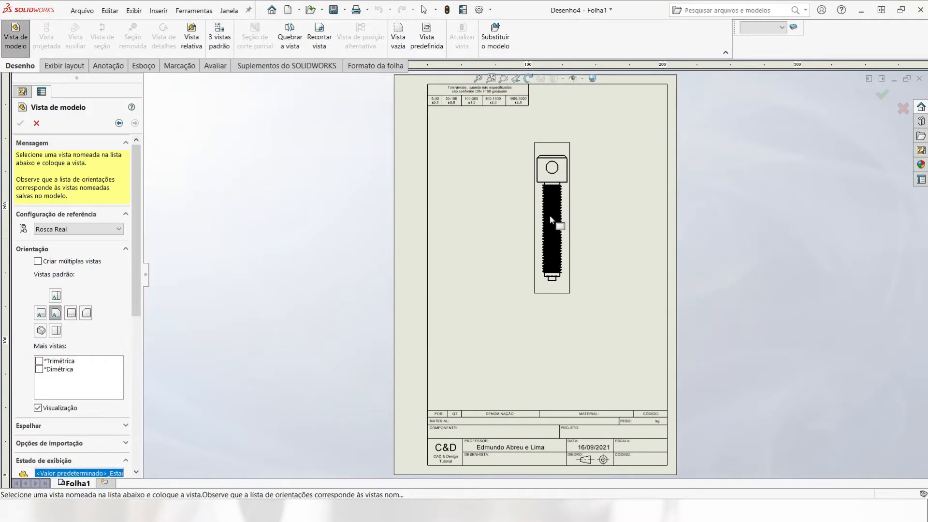
pyautogui.click(548, 216)
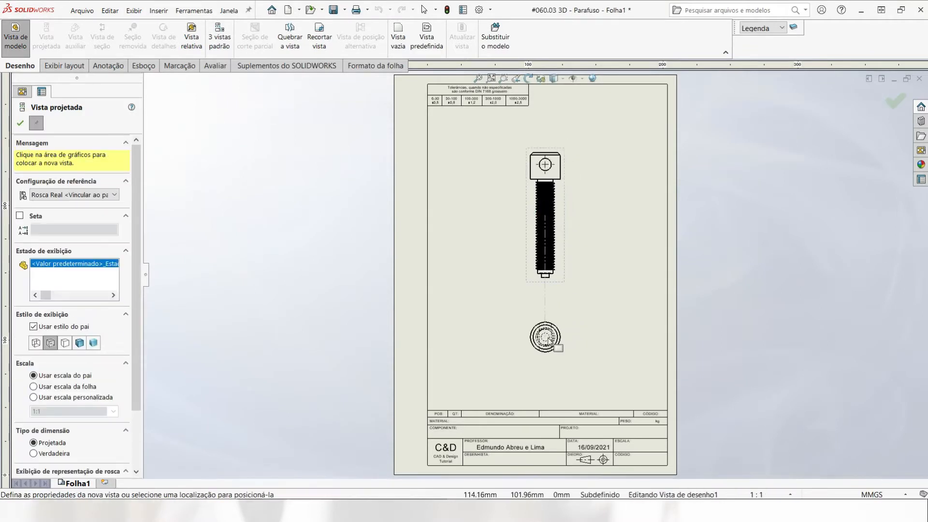
# Place a projected top view below the front view and an isometric view in the sheet's upper-right corner.
pyautogui.click(558, 341)
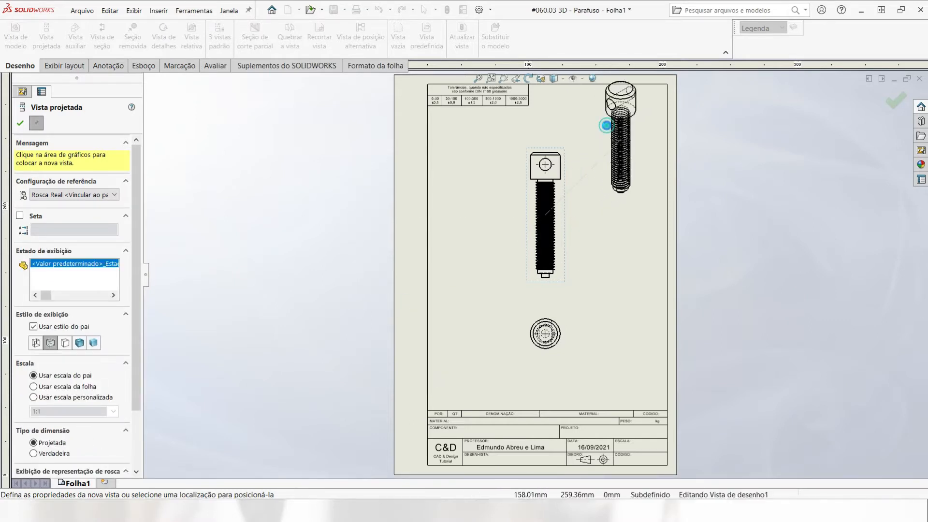
pyautogui.click(608, 130)
pyautogui.press('Escape')
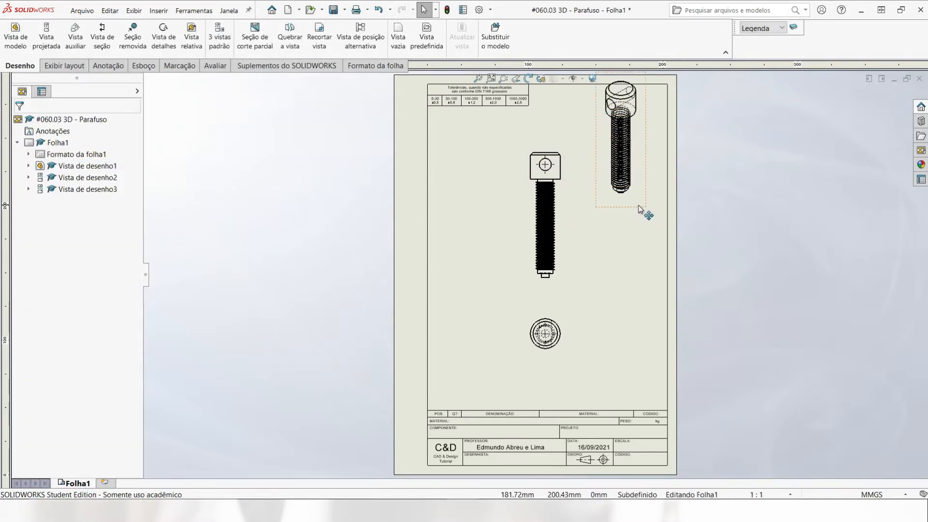
# Set the front view's reference configuration to Rosca Representada.
pyautogui.click(561, 184)
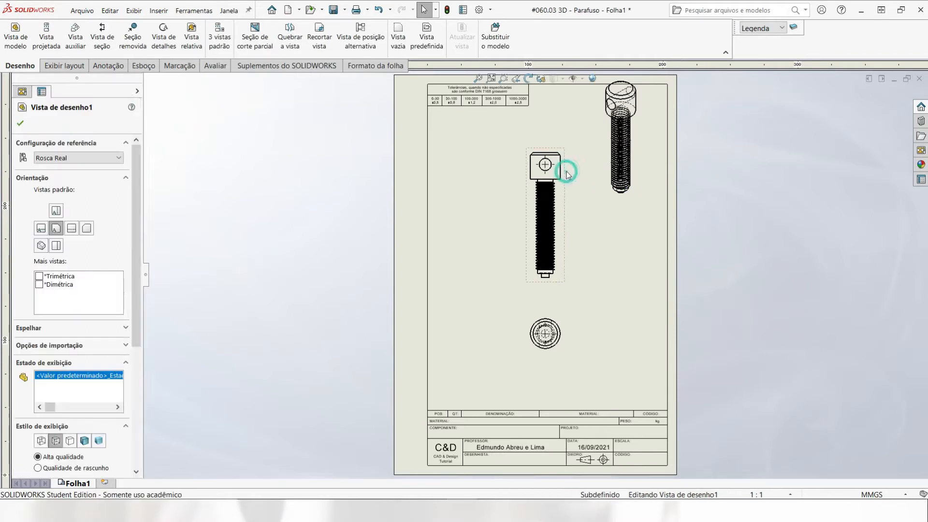
pyautogui.click(117, 157)
pyautogui.click(96, 178)
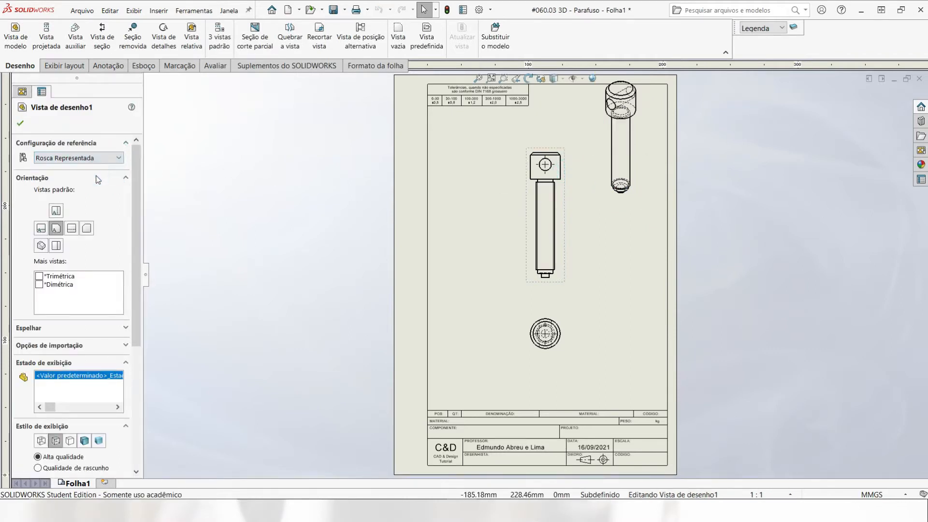
# Give the isometric view the Rosca Real configuration, shaded-with-edges display and a custom scale of 1:2.
pyautogui.click(633, 203)
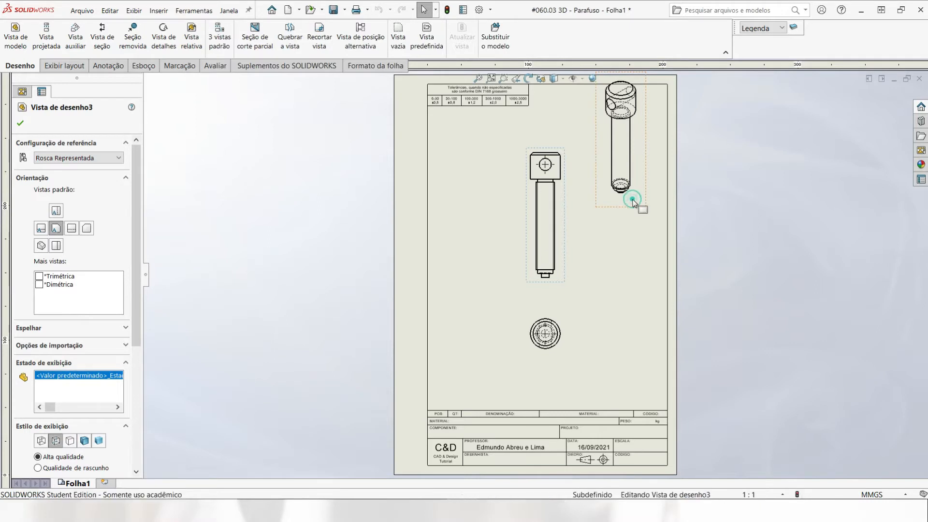
pyautogui.click(104, 154)
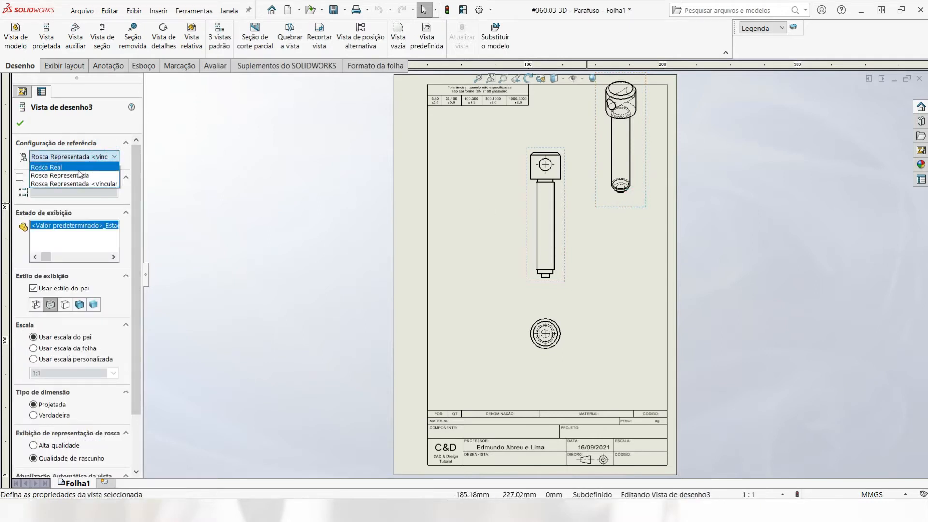
pyautogui.click(78, 166)
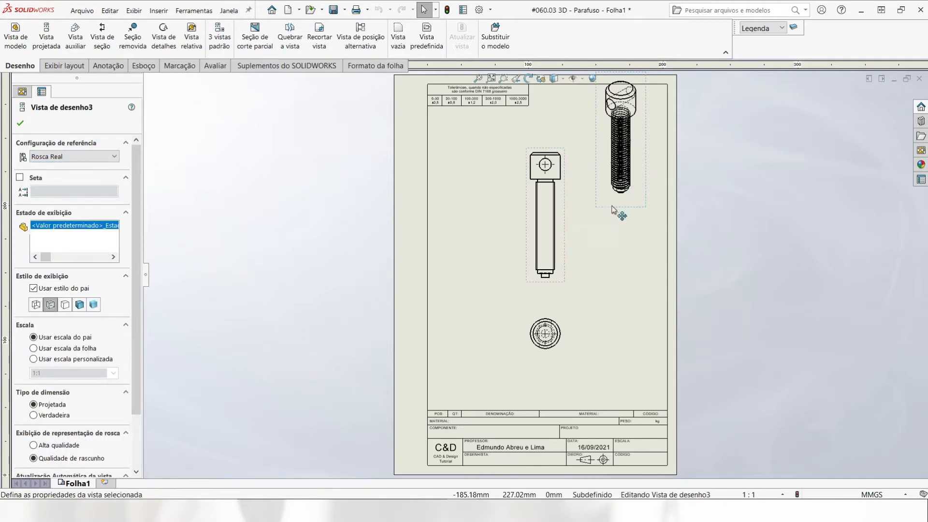
pyautogui.click(80, 305)
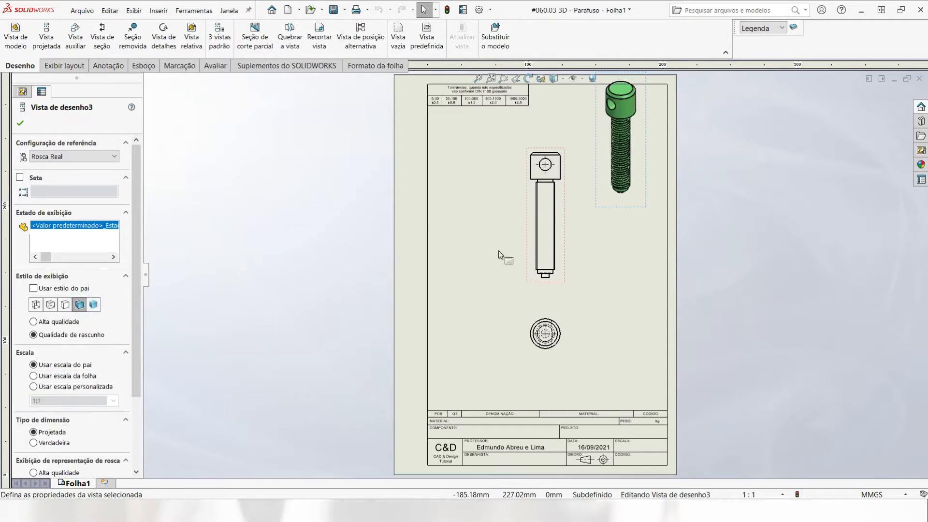
pyautogui.click(34, 386)
pyautogui.click(114, 400)
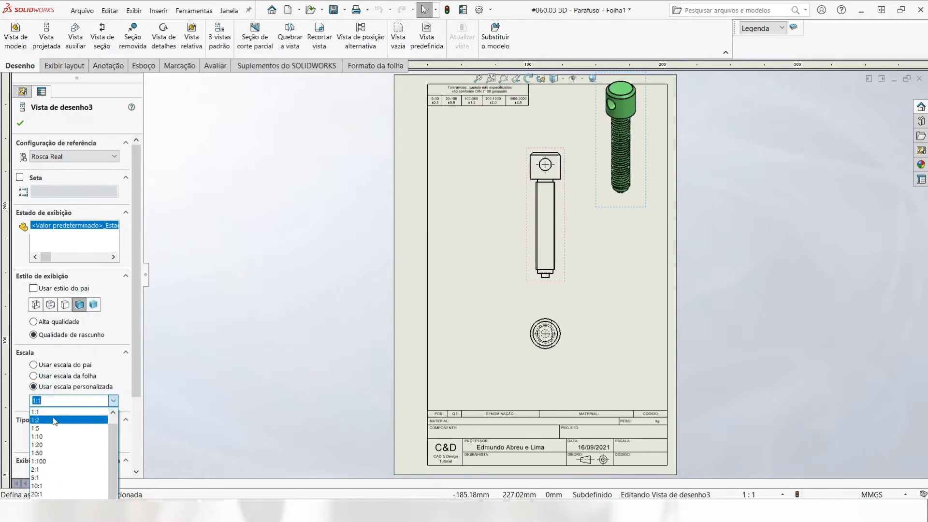
pyautogui.click(53, 416)
# Move the isometric view to the sheet's lower-left area above the title block, and shift the front and top views upward.
pyautogui.moveTo(630, 179)
pyautogui.mouseDown()
pyautogui.moveTo(481, 357)
pyautogui.moveTo(465, 409)
pyautogui.mouseUp()
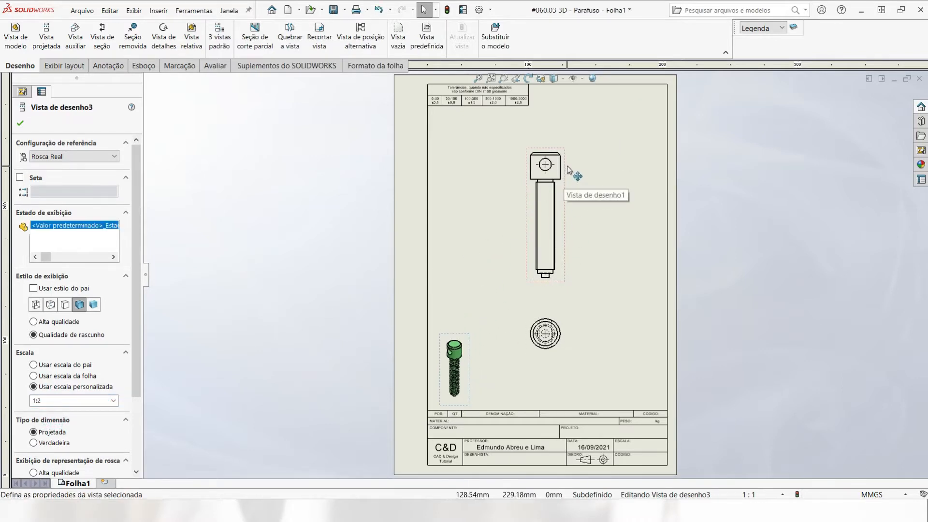
pyautogui.moveTo(575, 165); pyautogui.dragTo(577, 147)
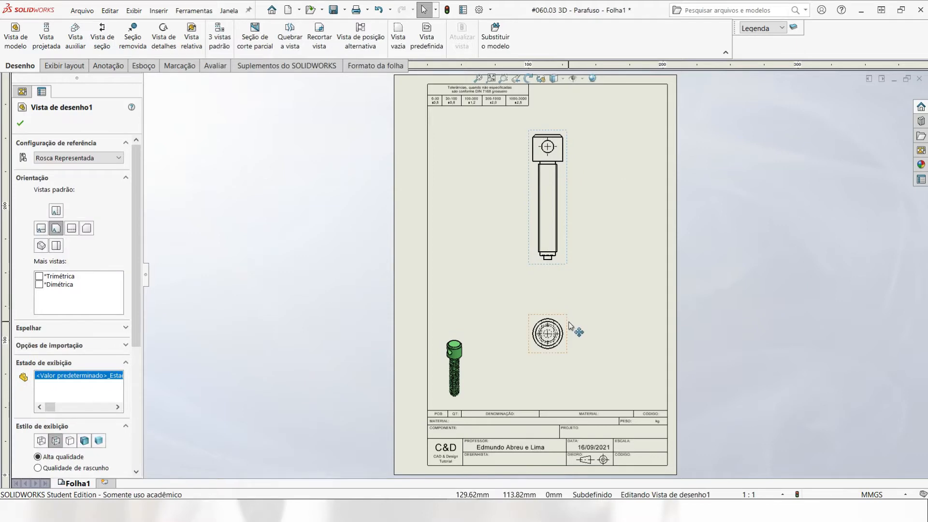
pyautogui.moveTo(564, 336); pyautogui.dragTo(563, 317)
# Create a broken-out section on the front view, enclosing the bolt's lower tip with a closed freehand spline and previewing the cut.
pyautogui.scroll(-4, 564, 323)
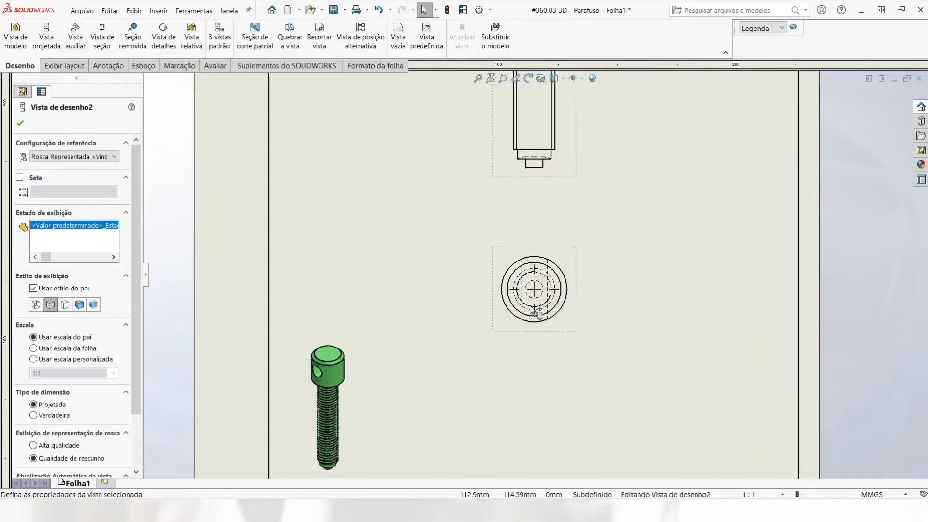
pyautogui.scroll(5, 588, 236)
pyautogui.scroll(-6, 579, 239)
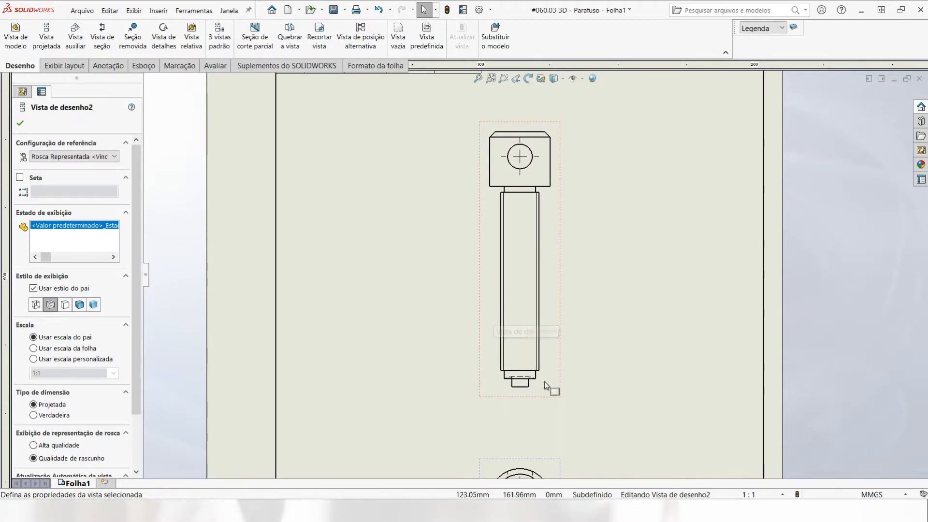
pyautogui.scroll(-5, 519, 380)
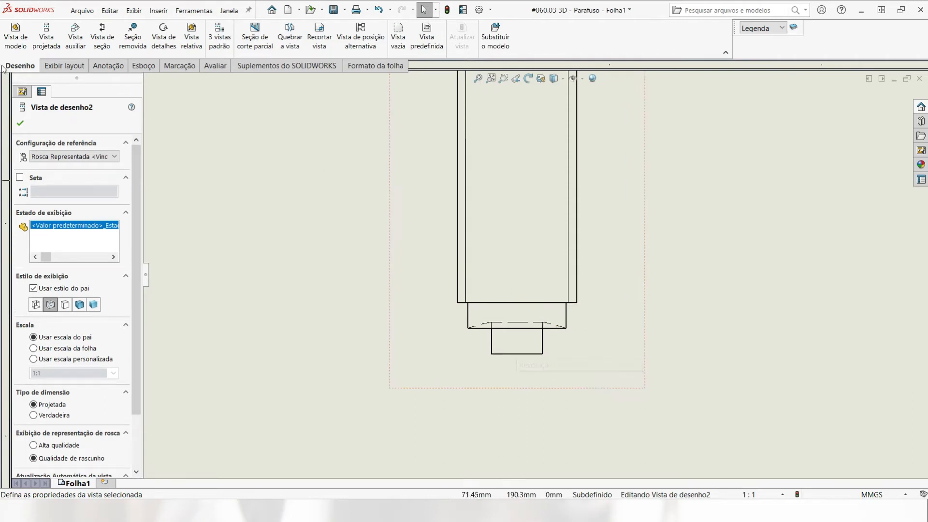
pyautogui.click(20, 124)
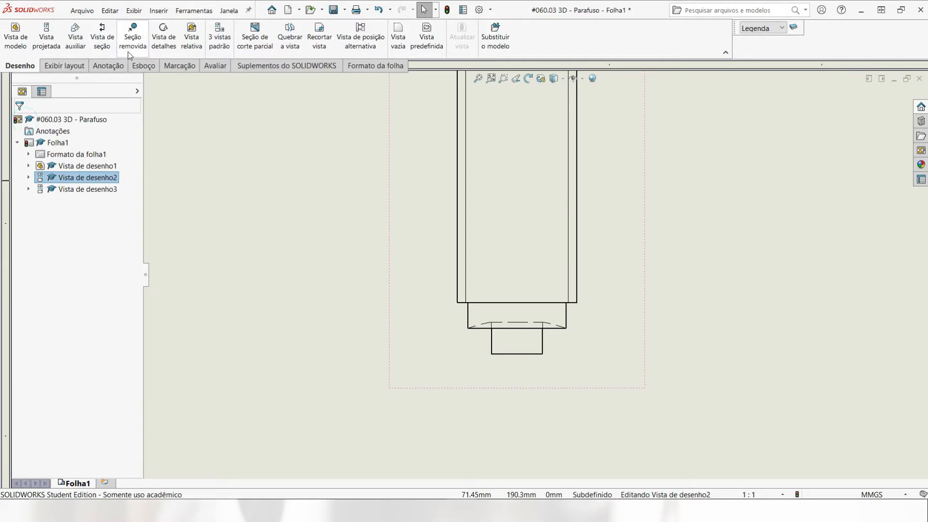
pyautogui.click(249, 42)
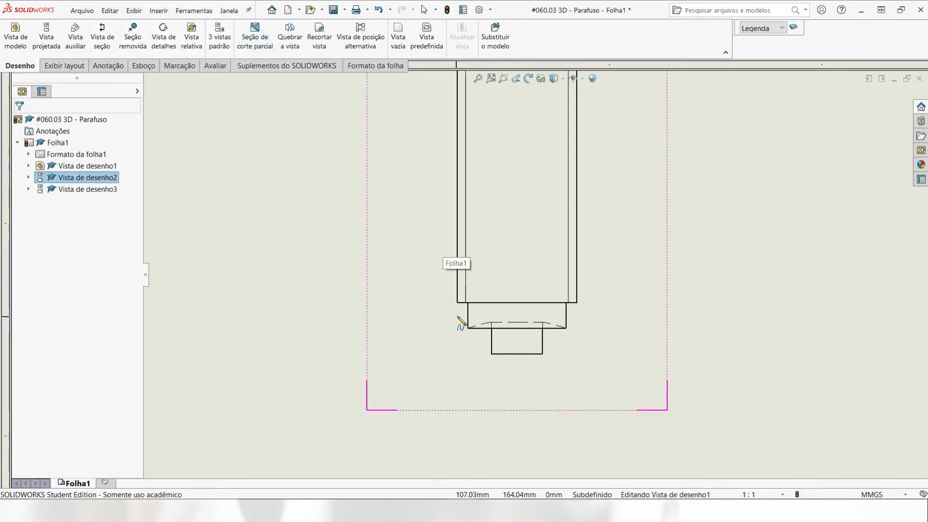
pyautogui.click(456, 313)
pyautogui.click(434, 328)
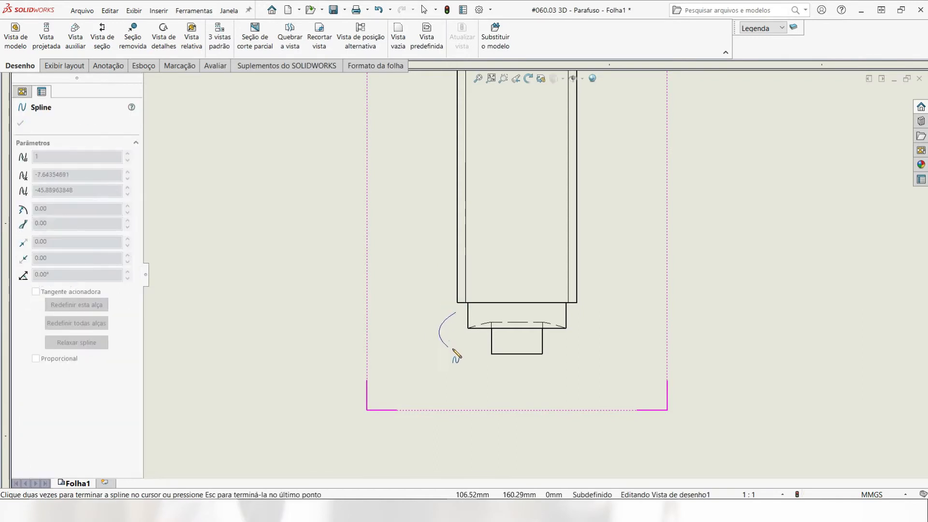
pyautogui.click(452, 369)
pyautogui.click(504, 377)
pyautogui.click(543, 401)
pyautogui.click(568, 360)
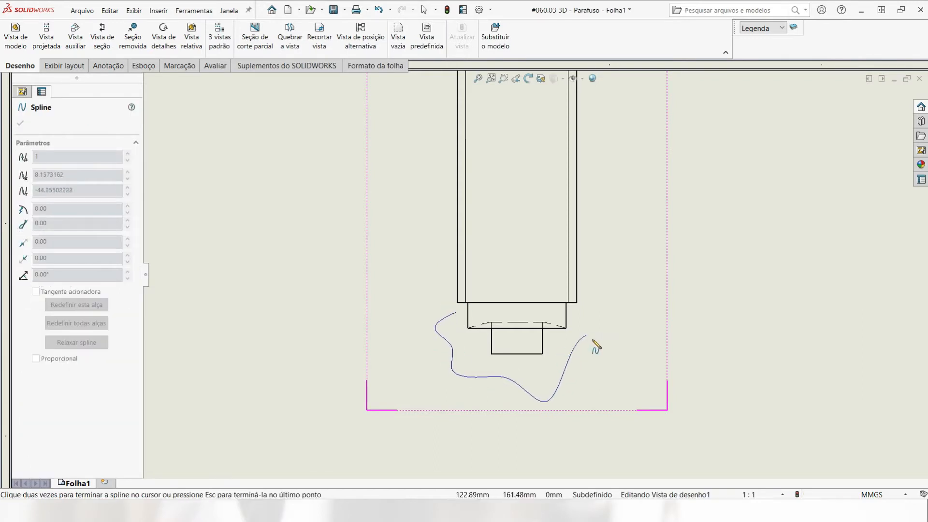
pyautogui.click(594, 332)
pyautogui.click(581, 309)
pyautogui.click(542, 314)
pyautogui.click(519, 283)
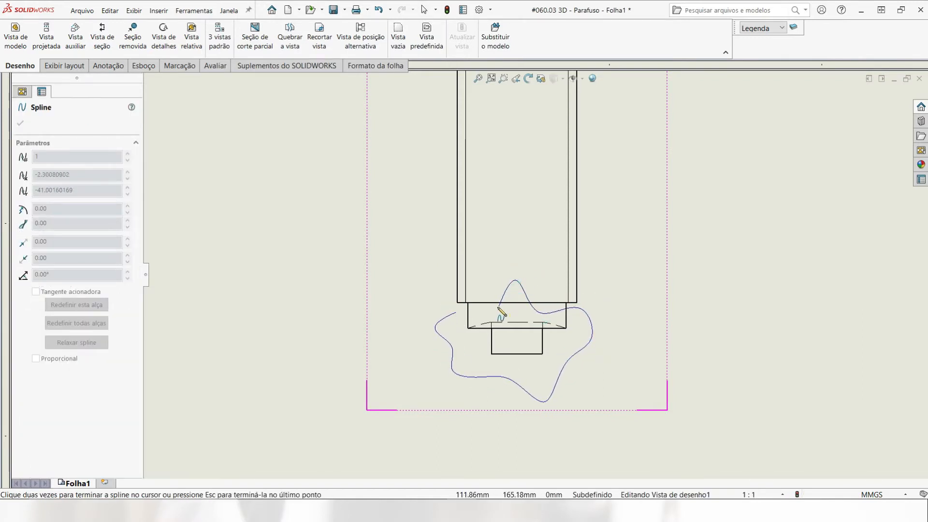
pyautogui.click(483, 317)
pyautogui.click(456, 313)
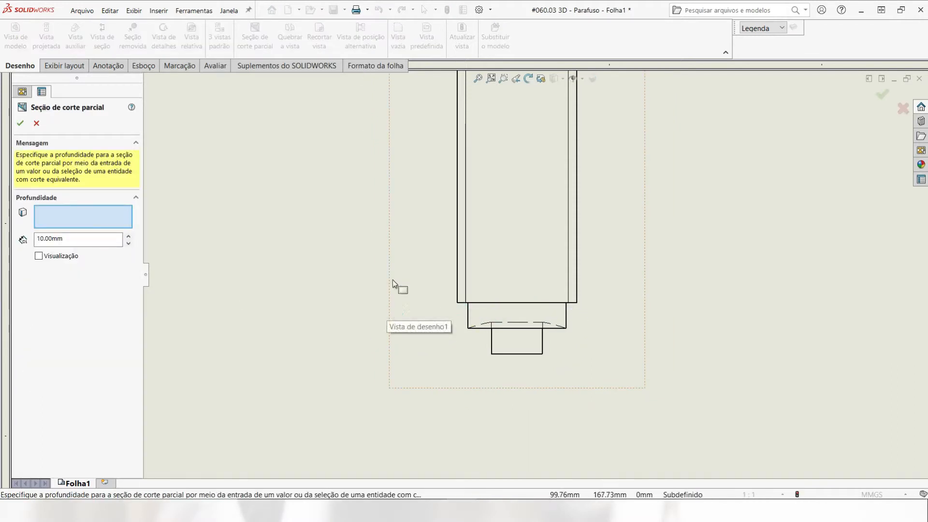
pyautogui.click(39, 256)
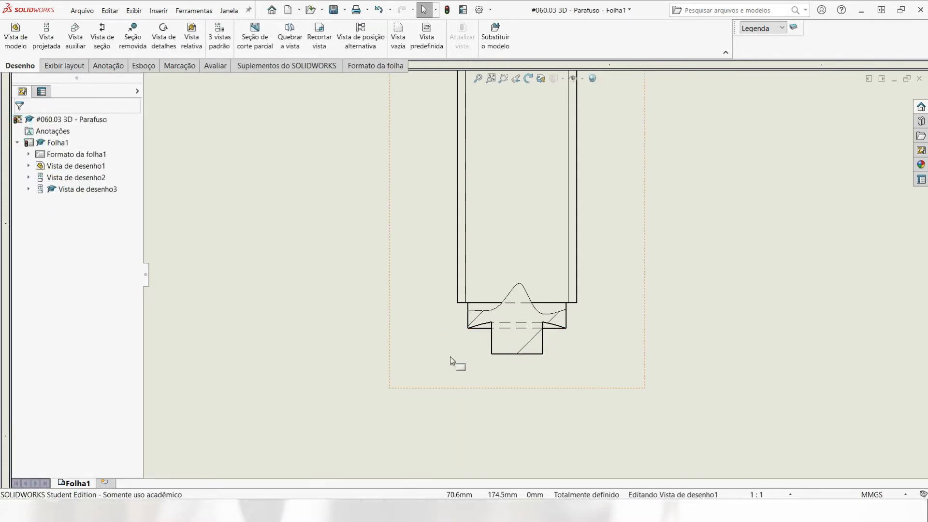
# Replace the broken-out section's material hatch with the ANSI31 (Tijolo de ferro) pattern at scale 2.
pyautogui.click(523, 345)
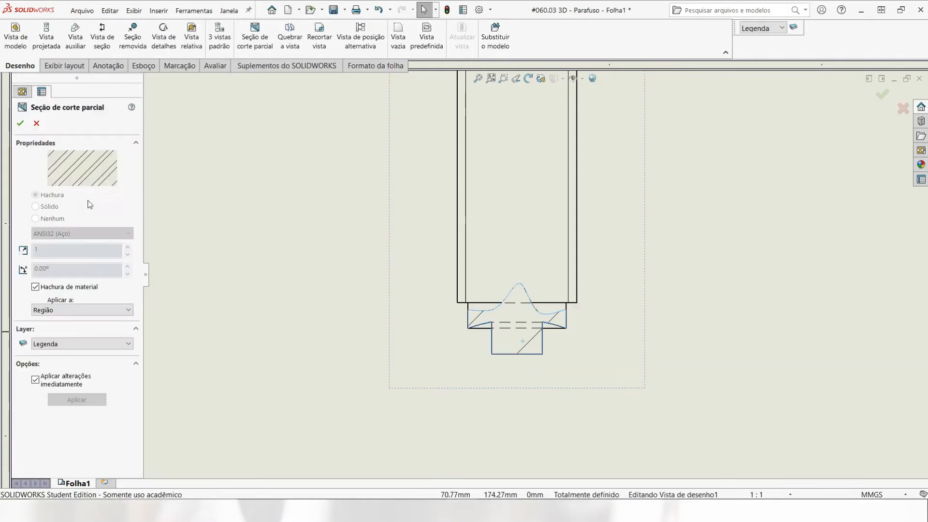
pyautogui.click(36, 287)
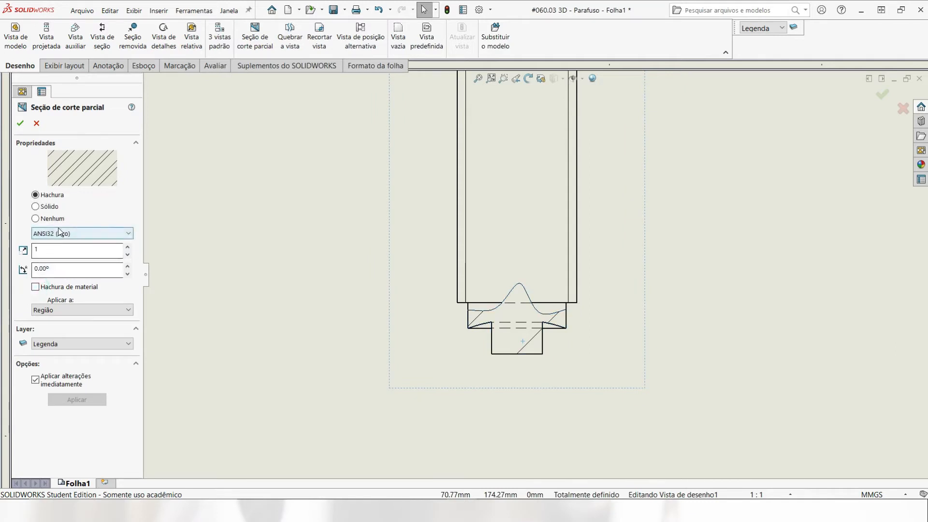
pyautogui.click(77, 233)
pyautogui.click(128, 246)
pyautogui.click(110, 244)
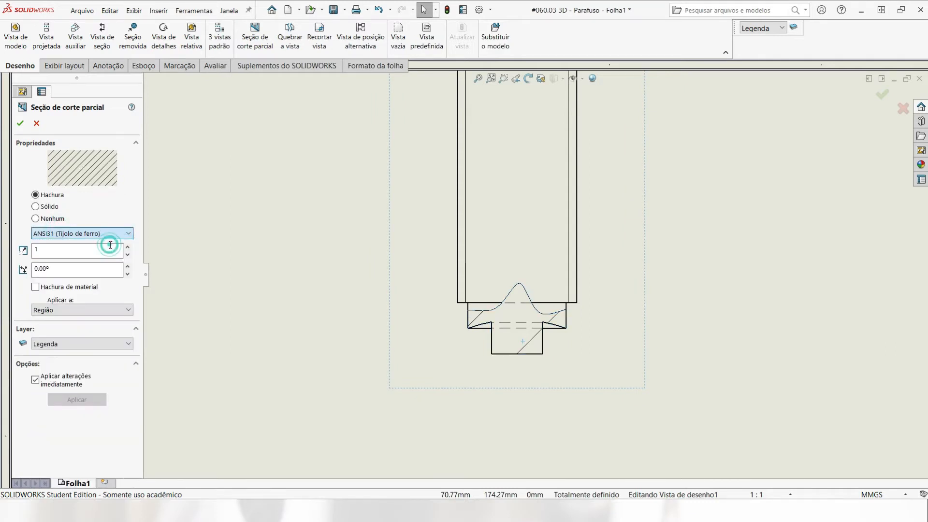
pyautogui.click(128, 247)
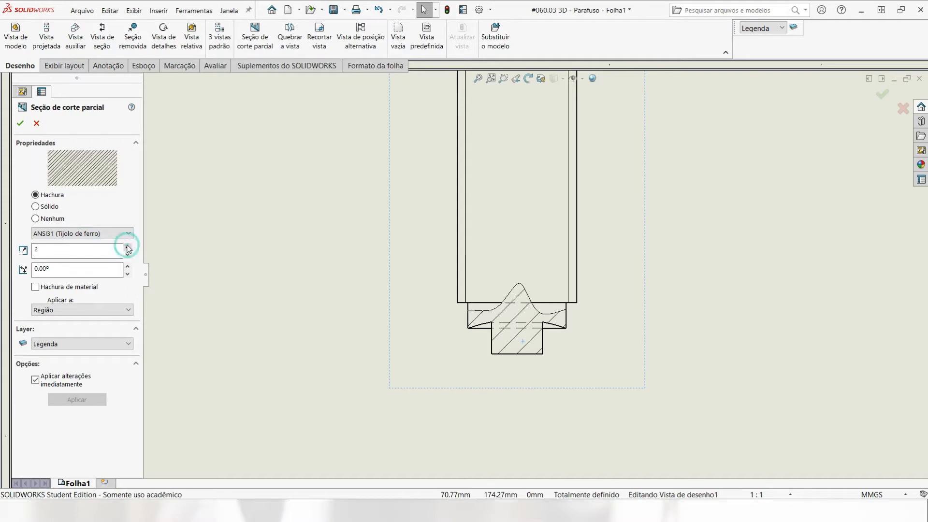
pyautogui.click(25, 125)
# Extend the head hole's centre mark downward in the front view so its line runs past the bolt's lower tip.
pyautogui.scroll(11, 541, 280)
pyautogui.scroll(-2, 556, 268)
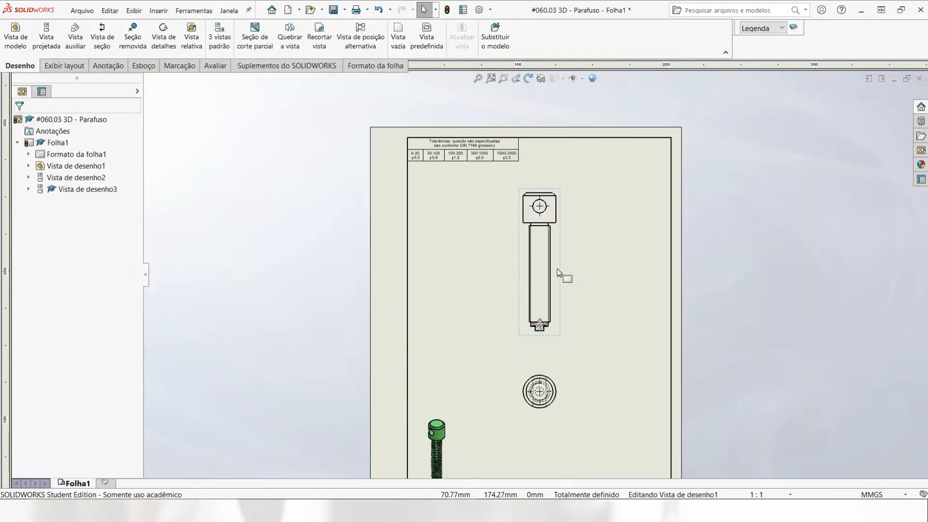
pyautogui.scroll(3, 561, 270)
pyautogui.click(523, 186)
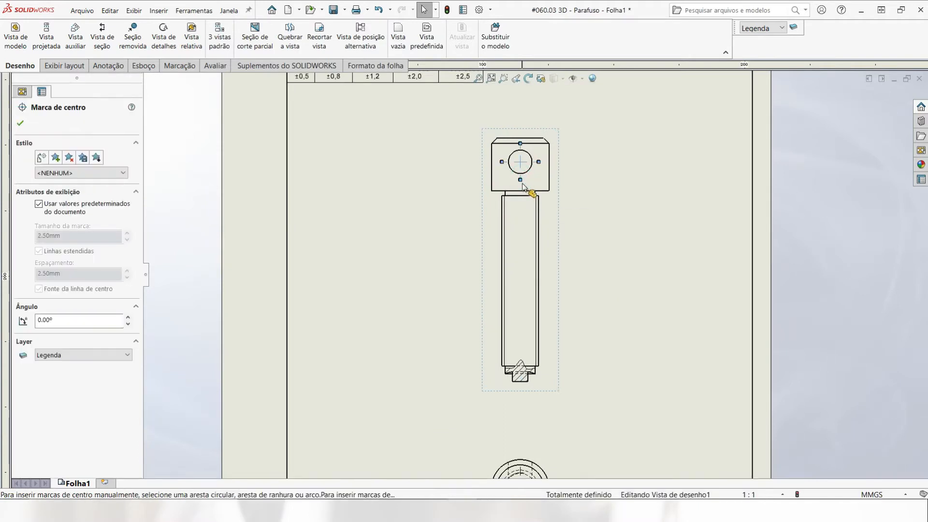
pyautogui.moveTo(520, 183); pyautogui.dragTo(522, 391)
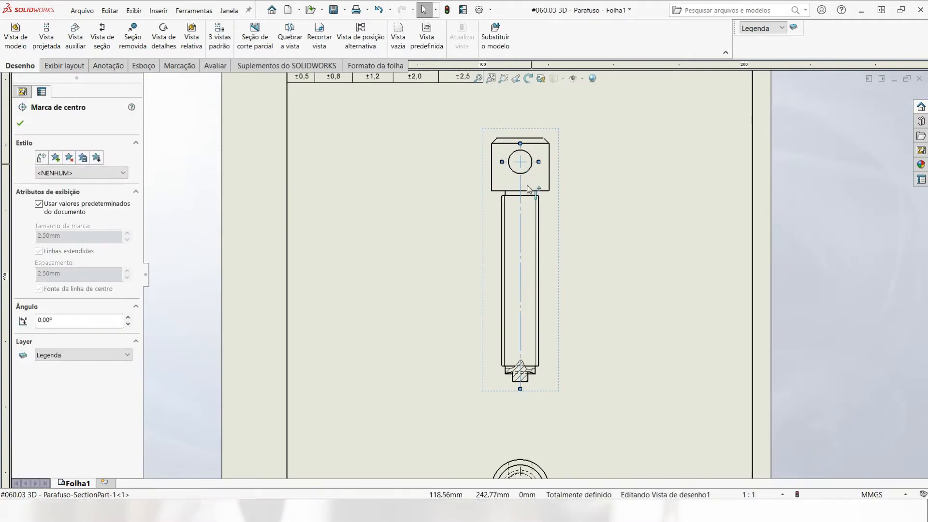
# Hide the two dashed horizontal edges crossing the hatched section at the bolt's tip.
pyautogui.scroll(-3, 524, 390)
pyautogui.scroll(-3, 518, 363)
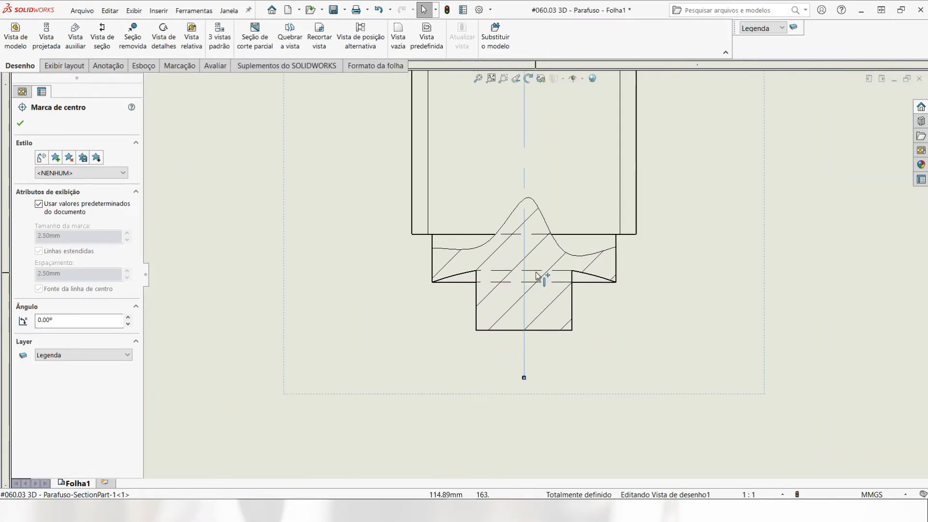
pyautogui.click(555, 262)
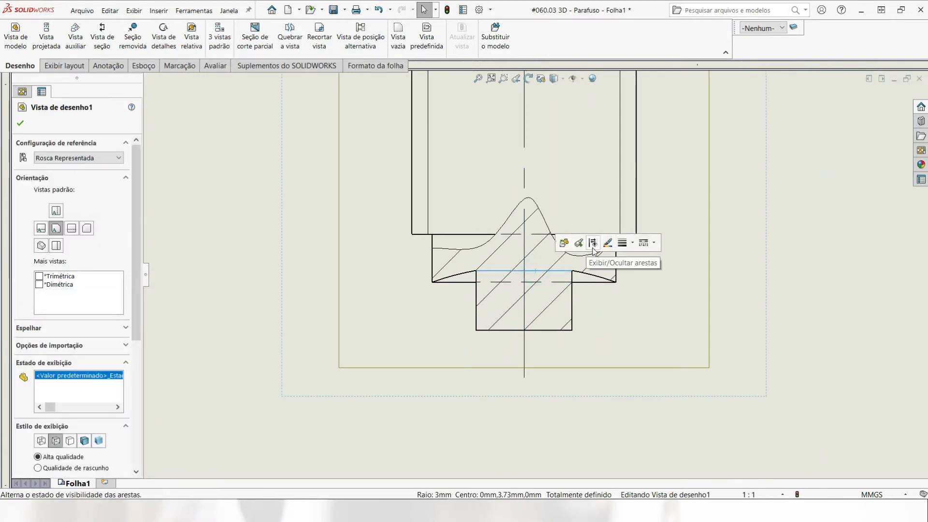
pyautogui.click(578, 243)
pyautogui.click(556, 282)
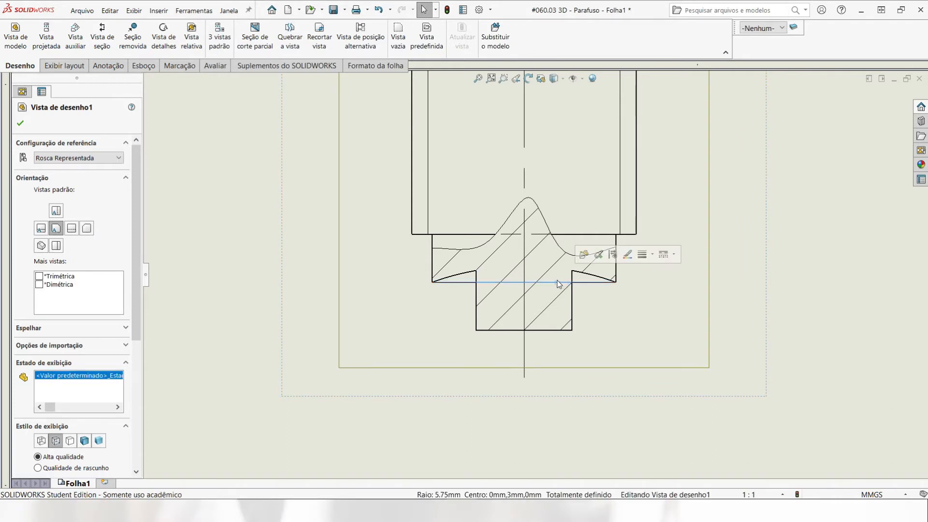
pyautogui.click(612, 255)
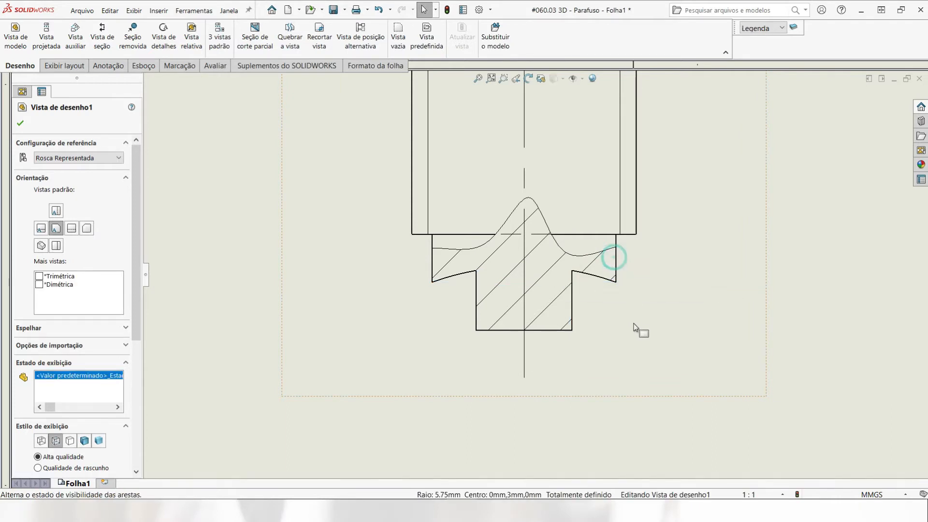
# Sketch two horizontal lines about 2.75 mm long, joining the outer lower corners of the tip to the sides of the central pin.
pyautogui.click(120, 68)
pyautogui.click(143, 67)
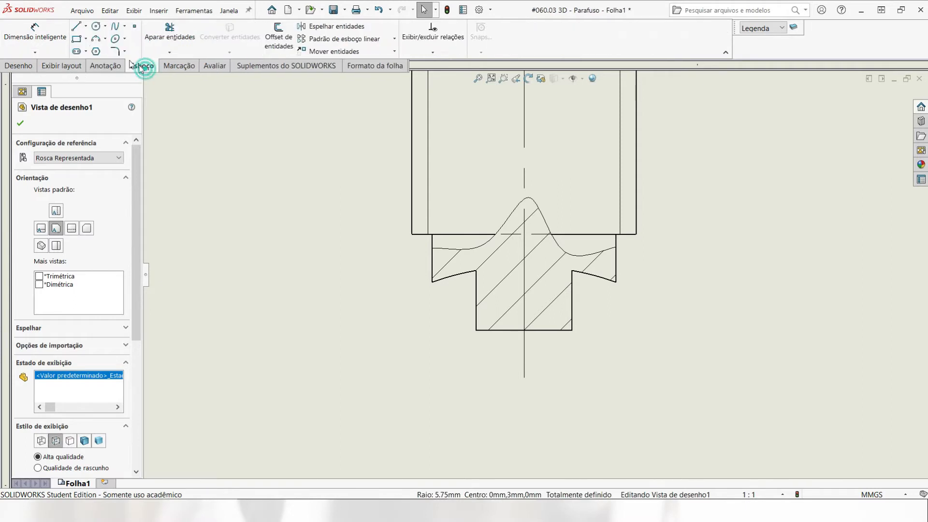
pyautogui.click(78, 30)
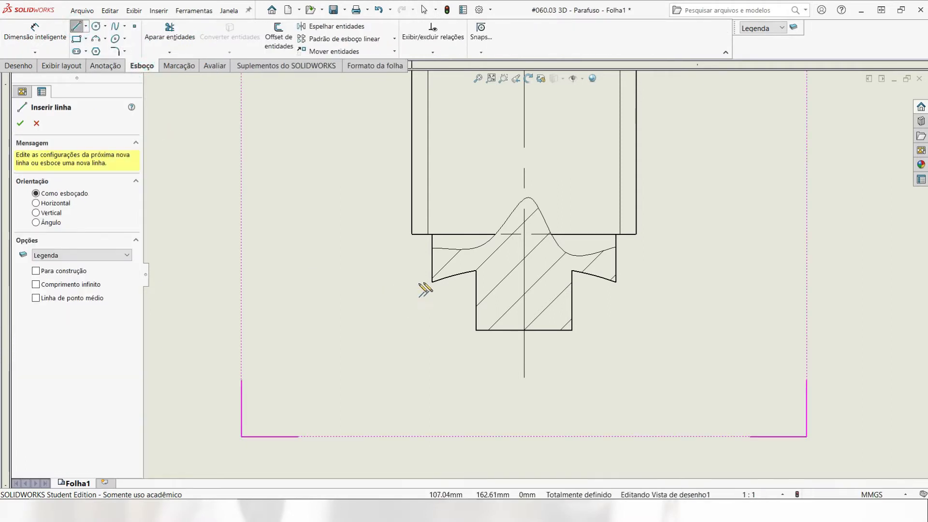
pyautogui.click(432, 282)
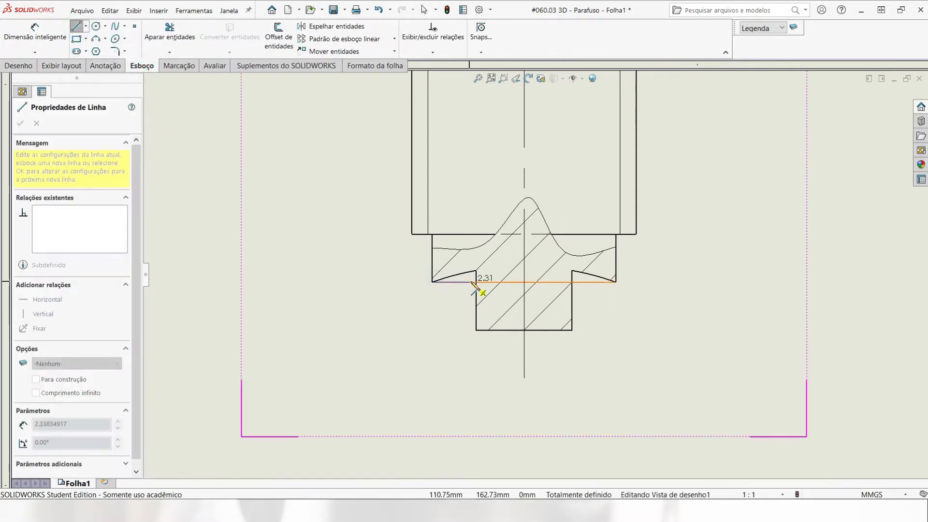
pyautogui.click(476, 282)
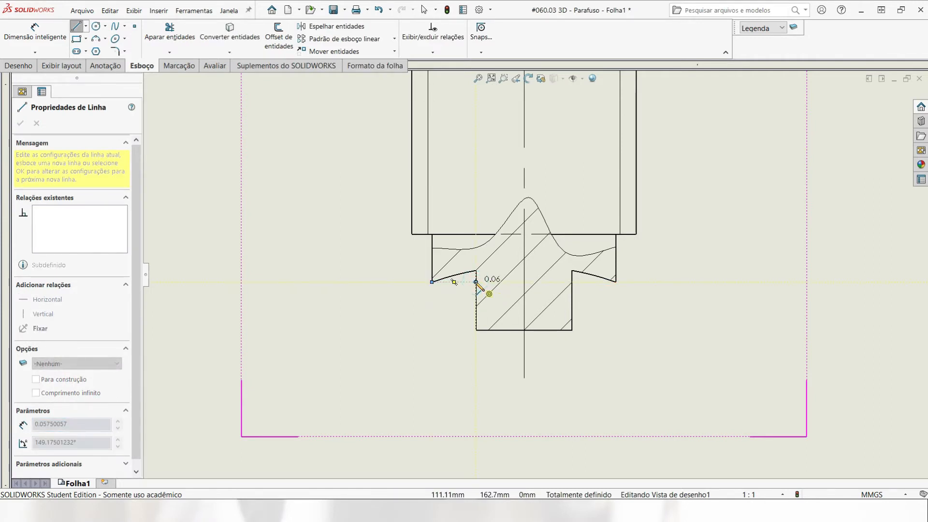
pyautogui.doubleClick(476, 282)
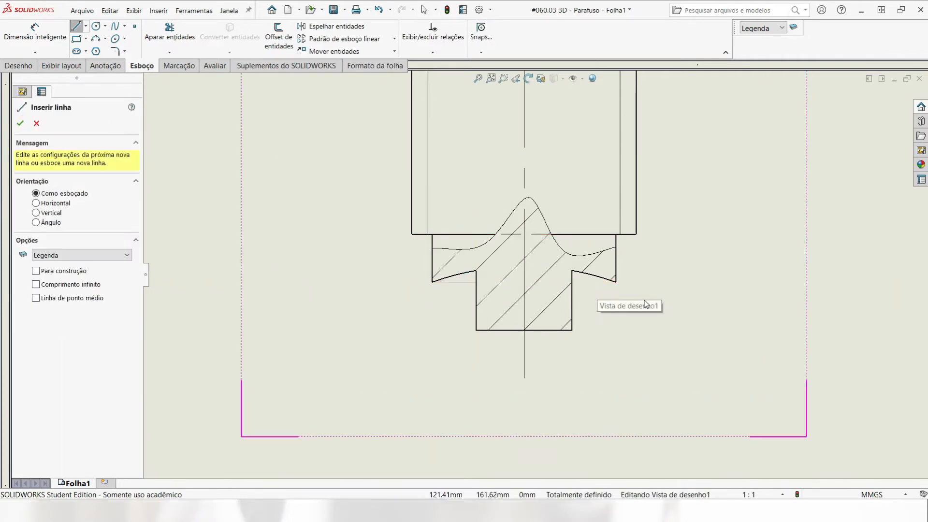
pyautogui.click(615, 282)
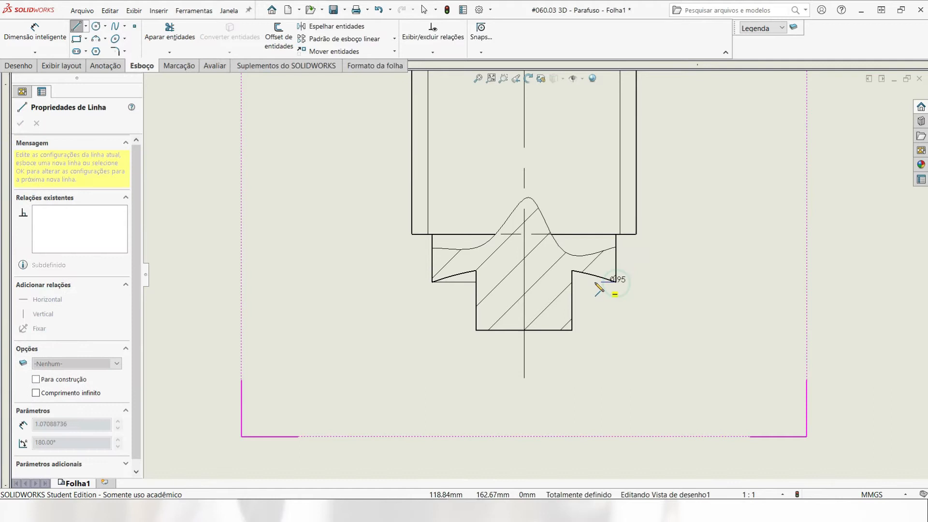
pyautogui.click(571, 281)
pyautogui.press('Escape')
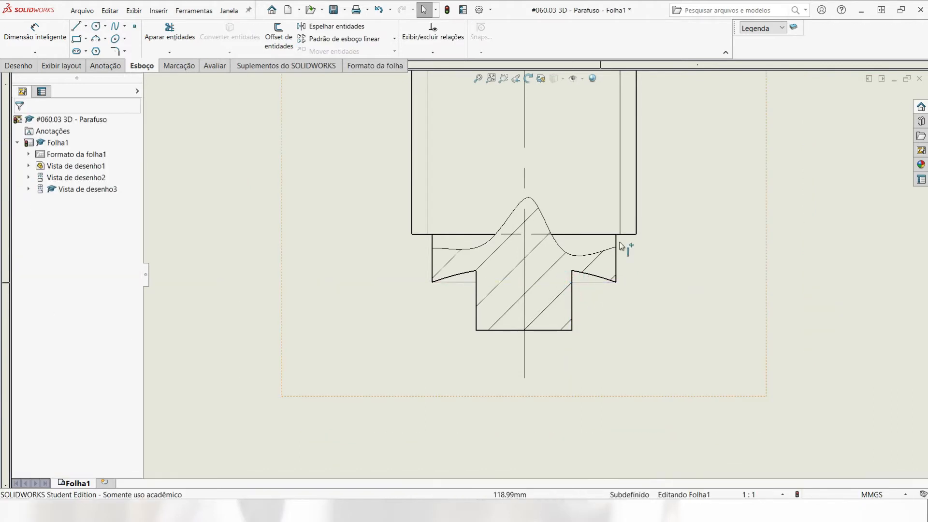
# Create a new layer named Contorno with a thicker line weight.
pyautogui.click(783, 28)
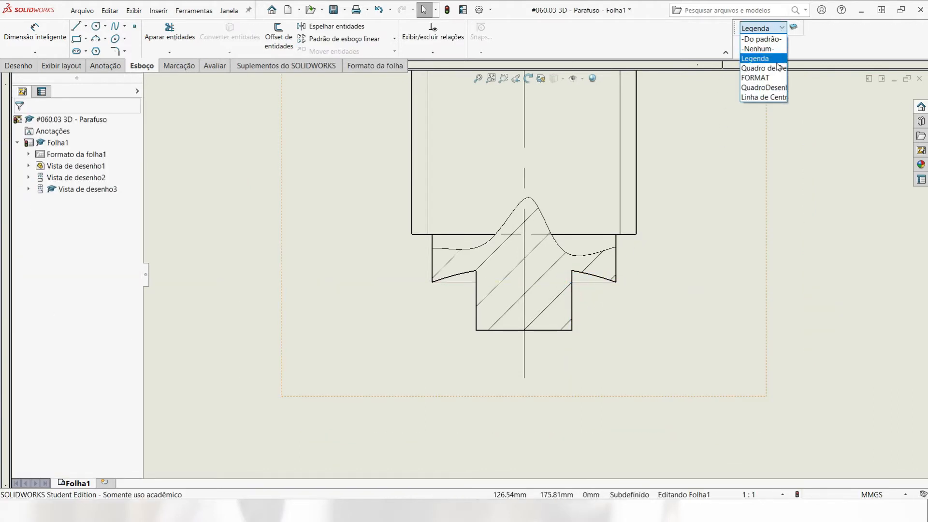
pyautogui.click(796, 29)
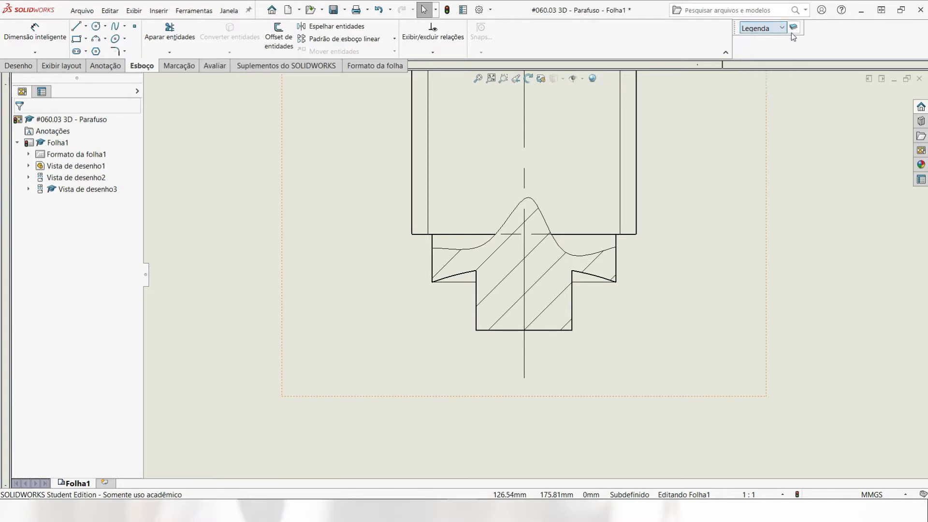
pyautogui.click(794, 25)
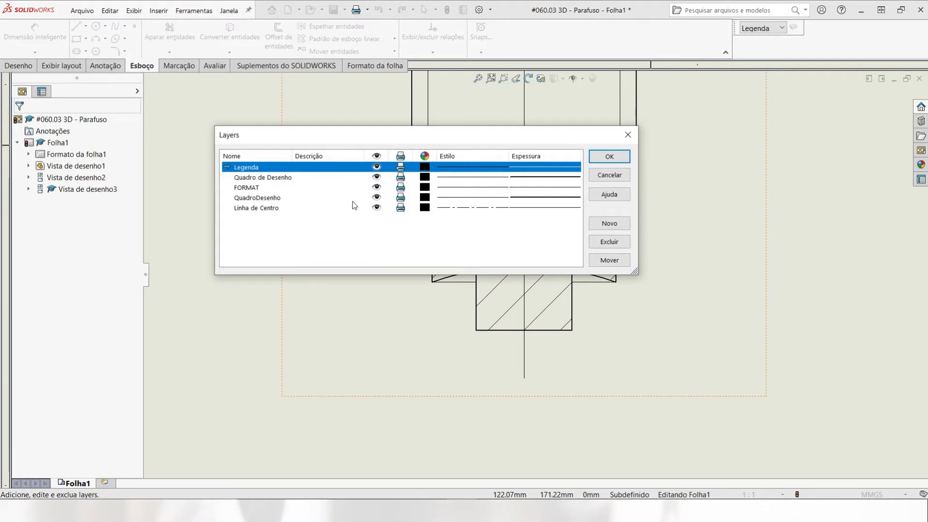
pyautogui.click(608, 227)
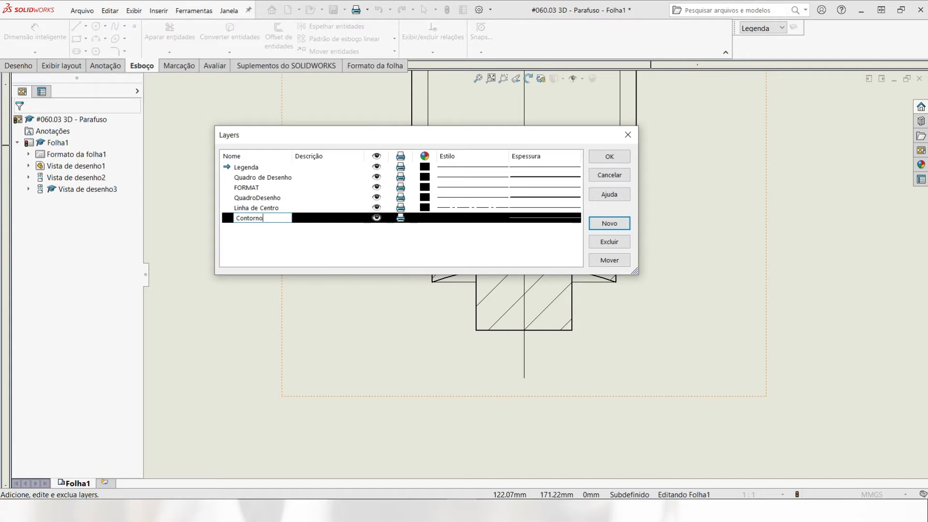
pyautogui.press('Return')
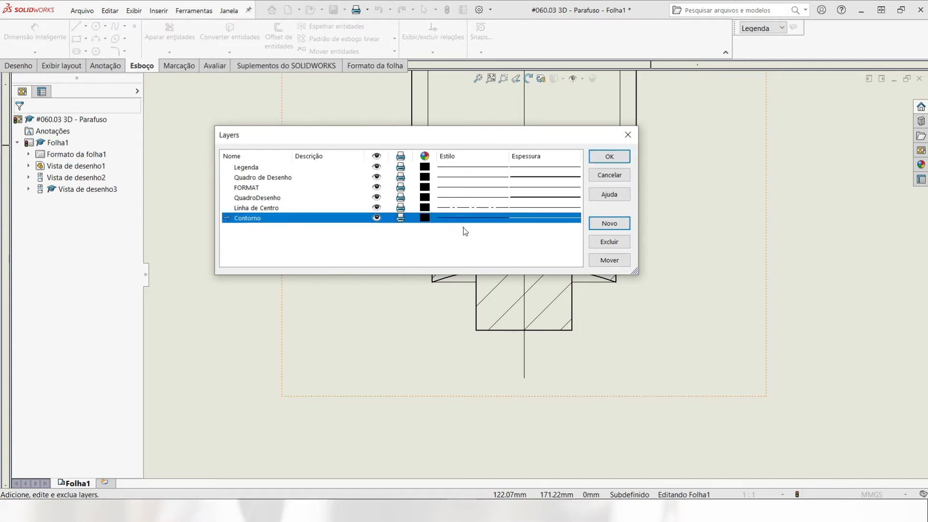
pyautogui.click(524, 220)
pyautogui.click(559, 231)
pyautogui.click(609, 157)
# Assign both short sketched lines at the tip to the Contorno layer, and make Legenda the active layer again.
pyautogui.click(595, 282)
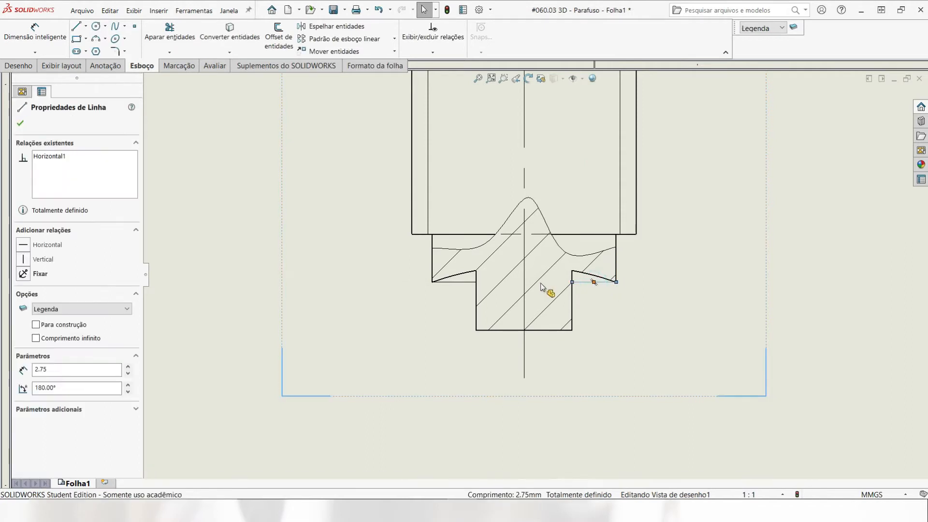
pyautogui.keyDown('ctrl'); pyautogui.click(463, 282); pyautogui.keyUp('ctrl')
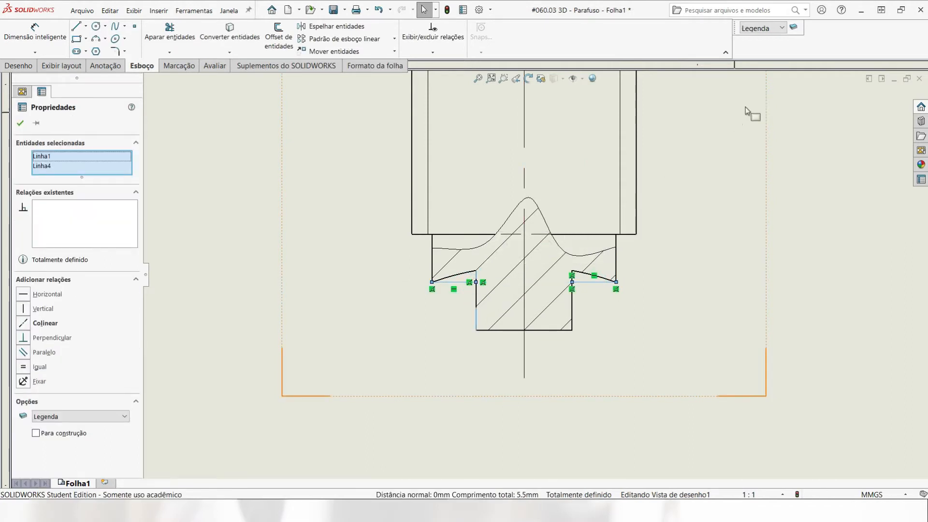
pyautogui.click(780, 29)
pyautogui.click(768, 107)
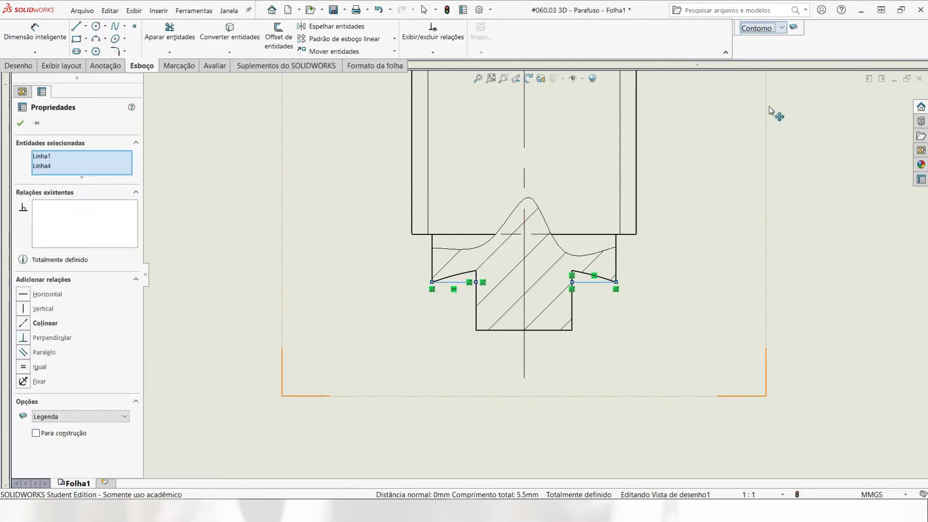
pyautogui.click(813, 237)
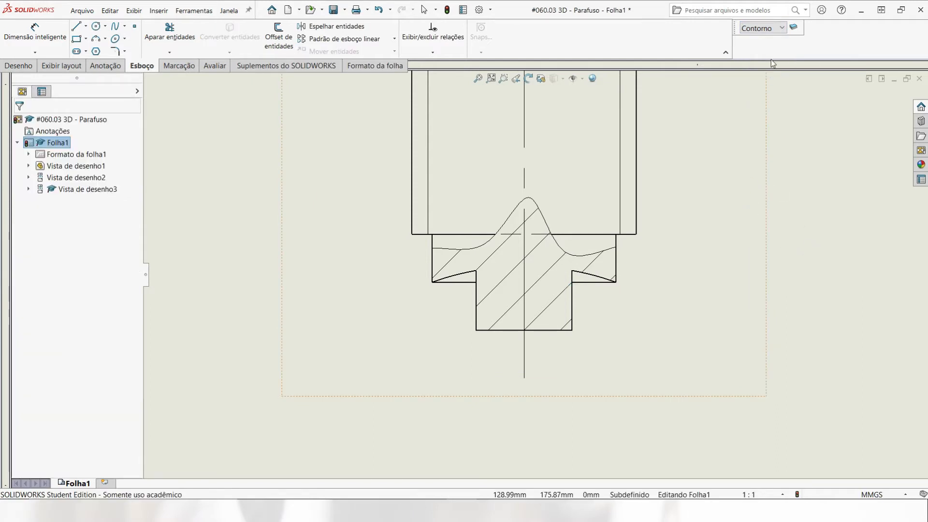
pyautogui.click(782, 28)
pyautogui.click(761, 57)
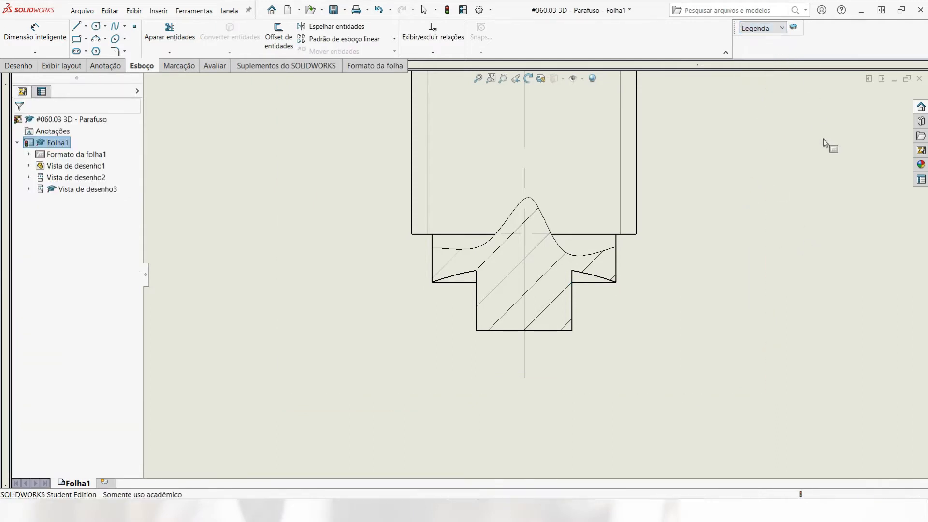
# Dimension the bolt's overall length on the left side of the front view, and slide the dimension text further down its line.
pyautogui.press('f')
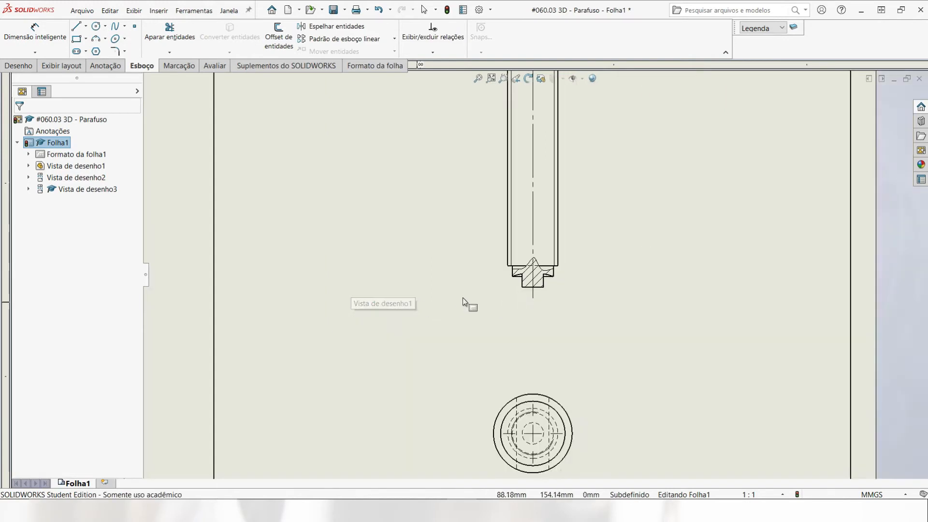
pyautogui.scroll(-3, 551, 181)
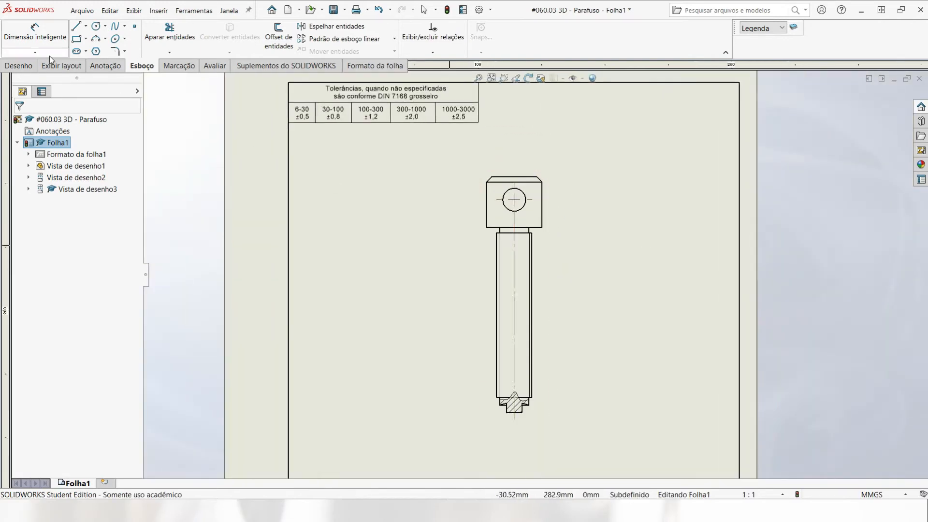
pyautogui.click(35, 33)
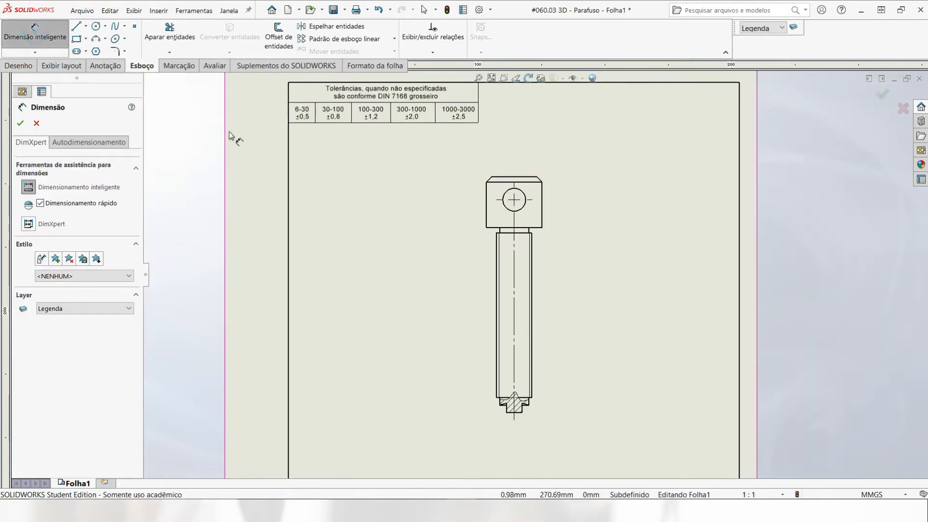
pyautogui.click(528, 176)
pyautogui.scroll(-4, 515, 400)
pyautogui.scroll(-3, 514, 397)
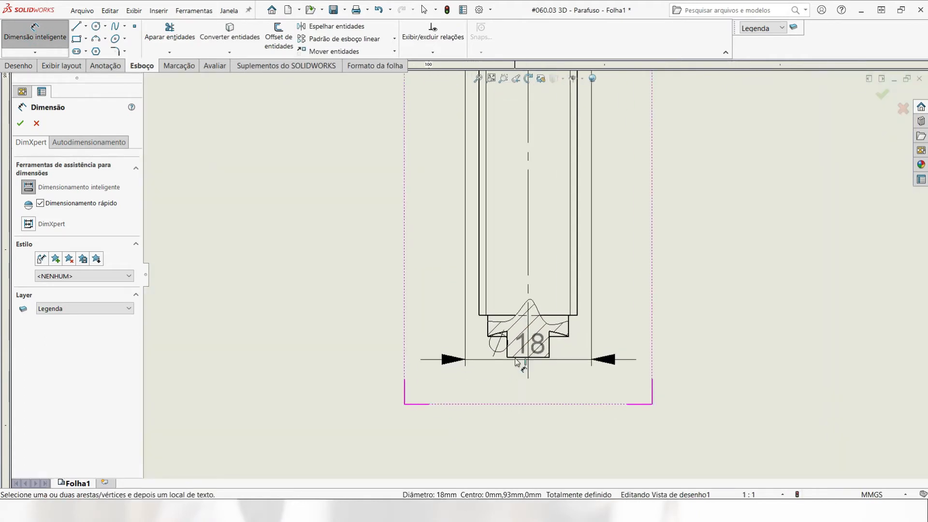
pyautogui.click(517, 356)
pyautogui.scroll(2, 455, 341)
pyautogui.scroll(5, 454, 342)
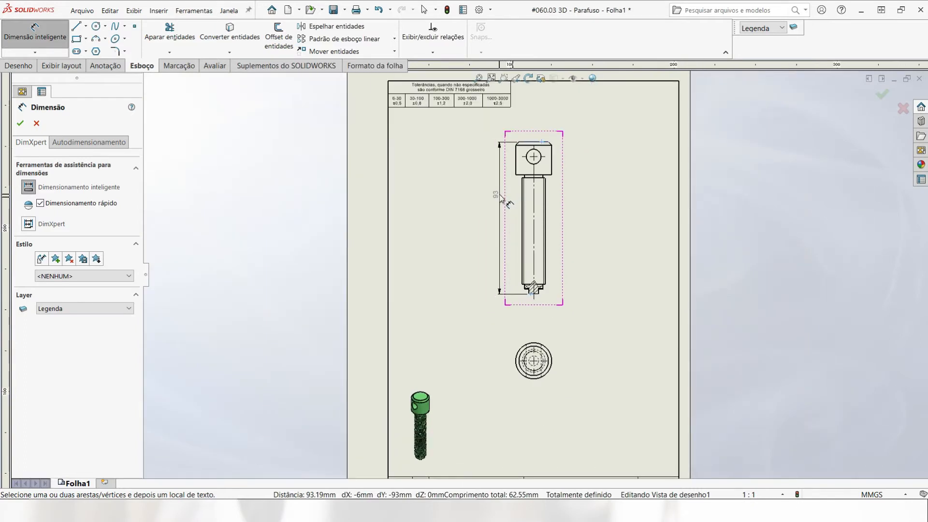
pyautogui.click(499, 195)
pyautogui.scroll(-4, 505, 201)
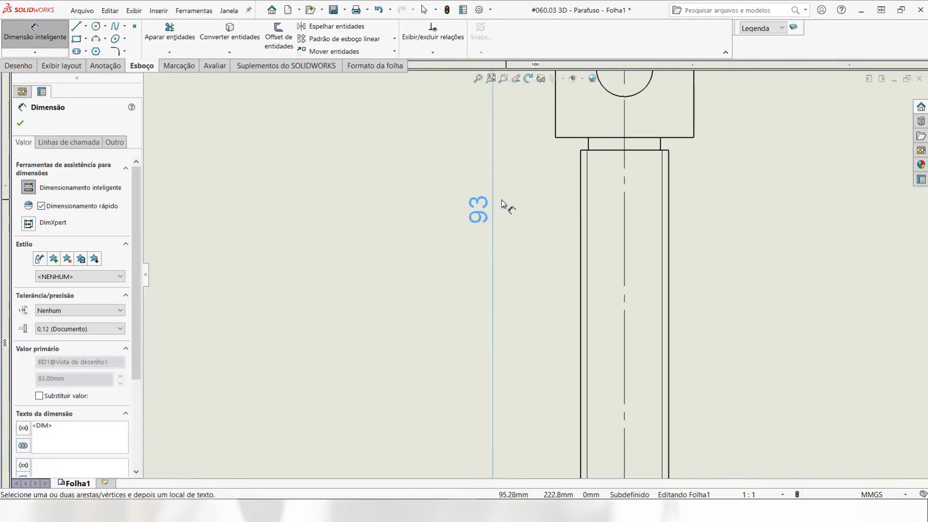
pyautogui.moveTo(478, 213); pyautogui.dragTo(477, 299)
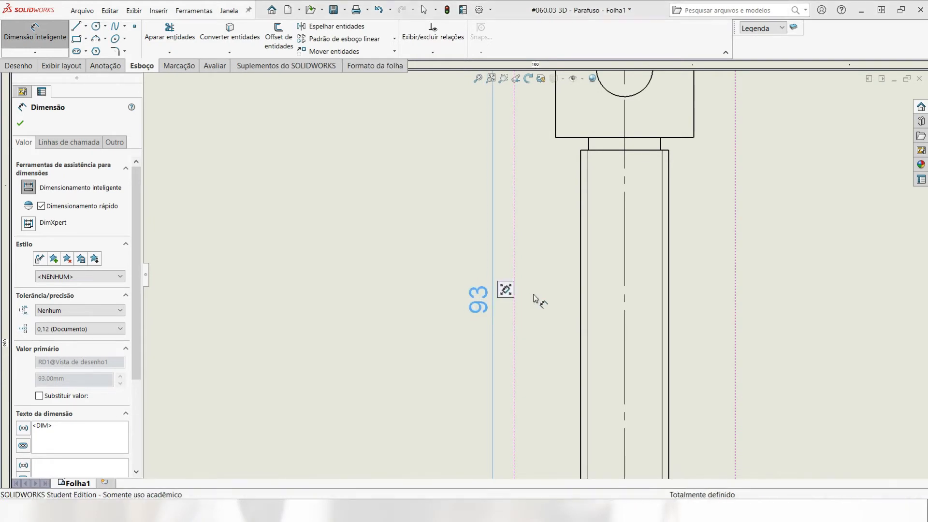
# Dimension the distance from the head's top edge to the cross hole's centre beside the front view, with the arrows pointing outward from inside.
pyautogui.scroll(4, 535, 274)
pyautogui.scroll(-3, 547, 199)
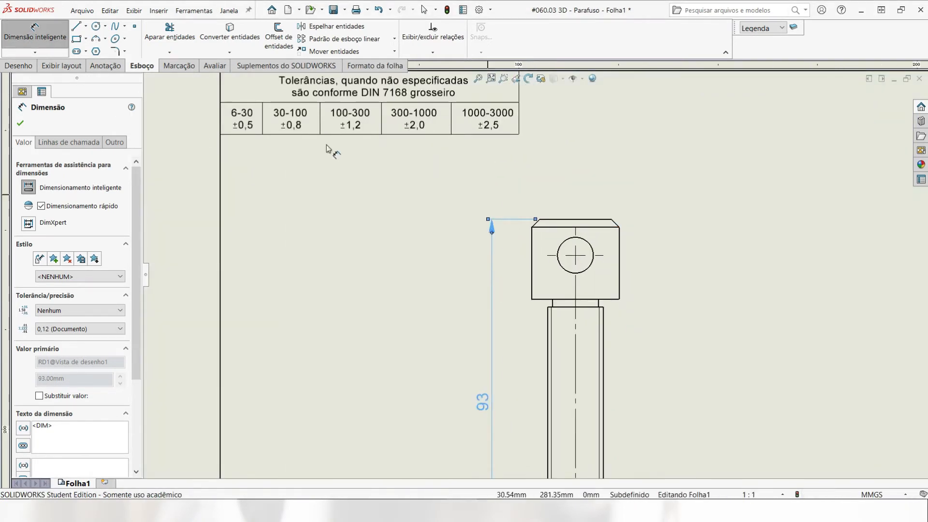
pyautogui.scroll(-1, 570, 257)
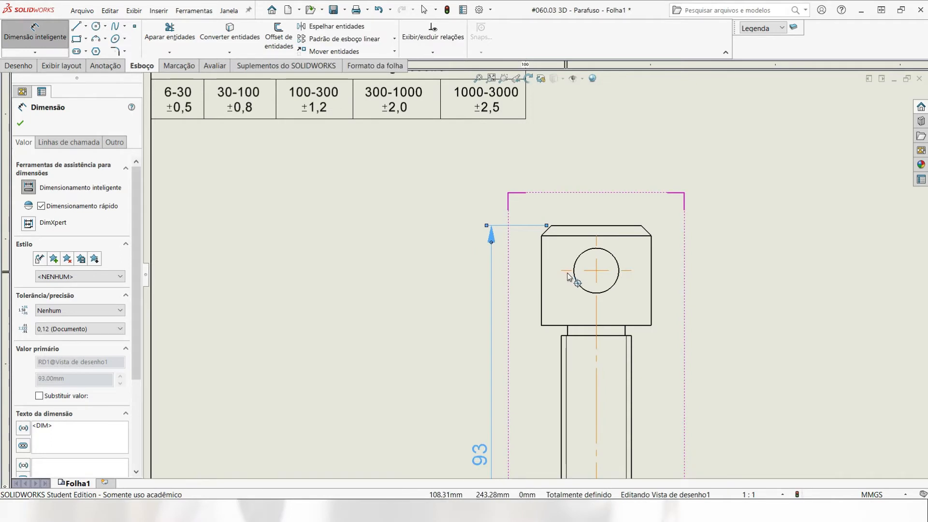
pyautogui.click(567, 274)
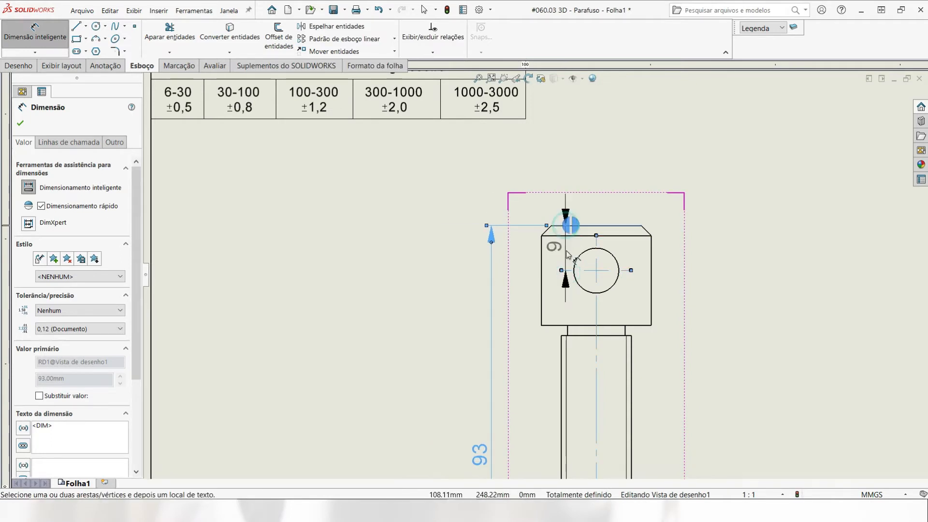
pyautogui.click(562, 225)
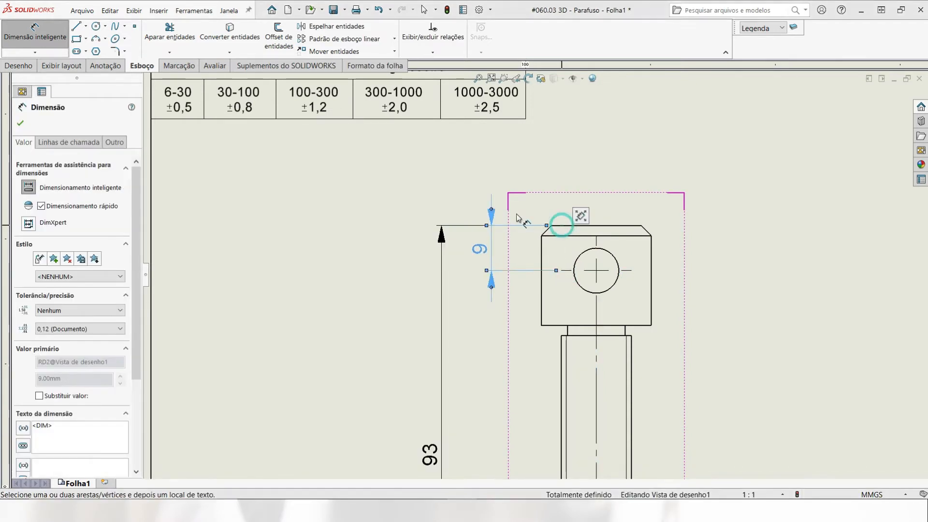
pyautogui.click(491, 209)
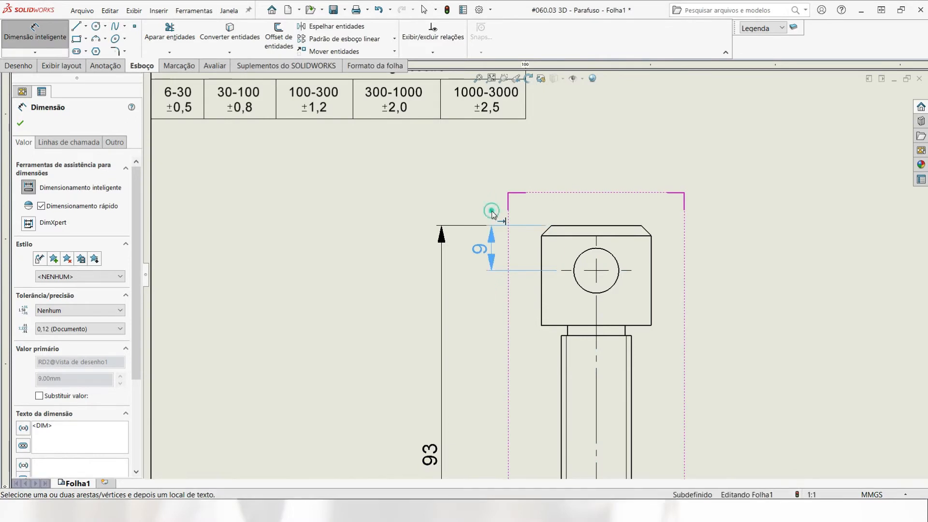
# Dimension the head's full height, from its lower edge to its top edge, outside the hole-position dimension.
pyautogui.click(552, 326)
pyautogui.click(558, 225)
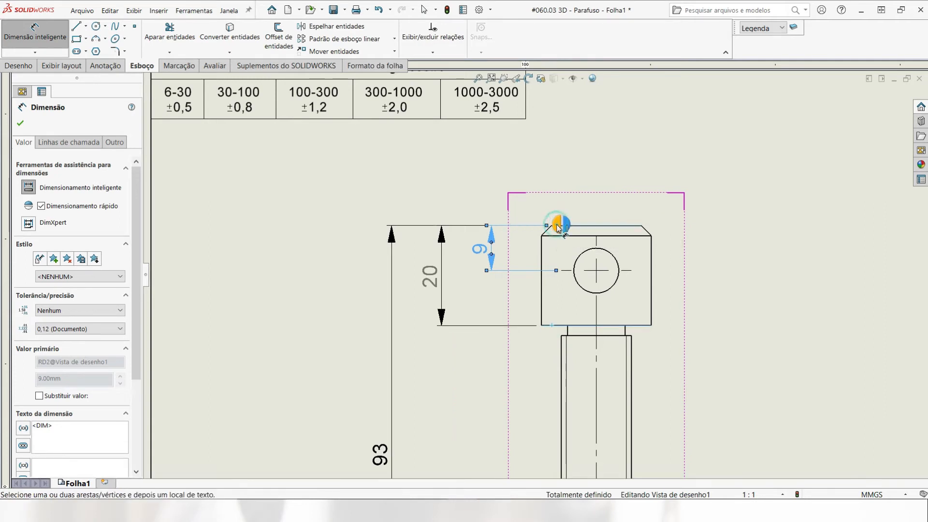
pyautogui.click(556, 224)
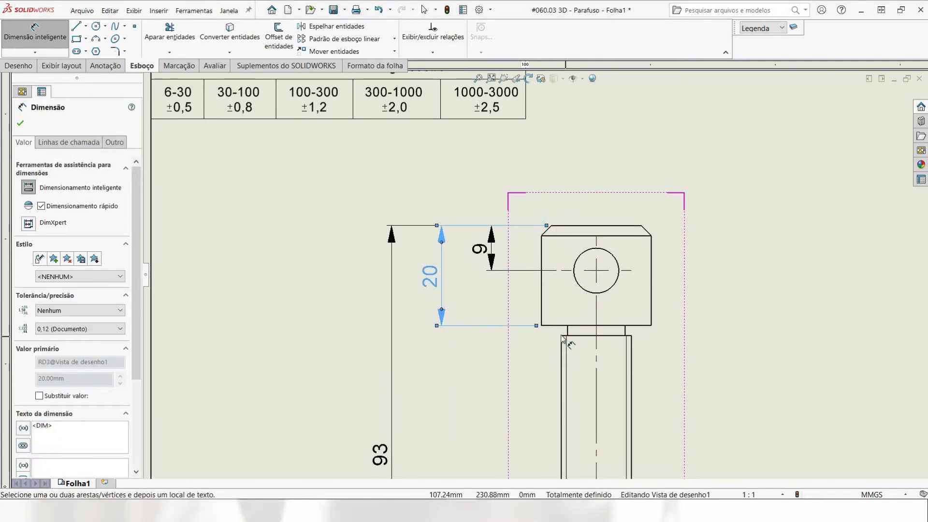
# Dimension the height of the narrow neck between head and threaded shank, placing its text above the arrows in line with the hole-position dimension.
pyautogui.scroll(5, 549, 335)
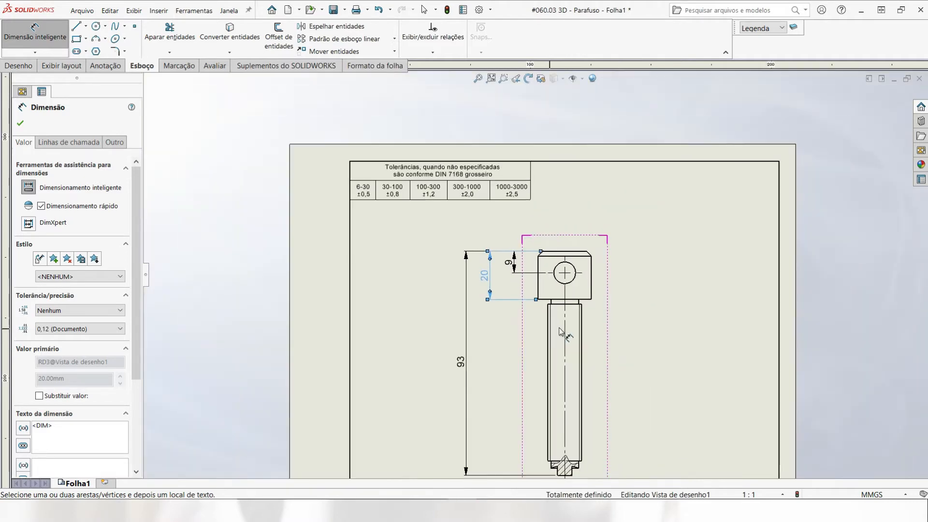
pyautogui.scroll(-6, 549, 309)
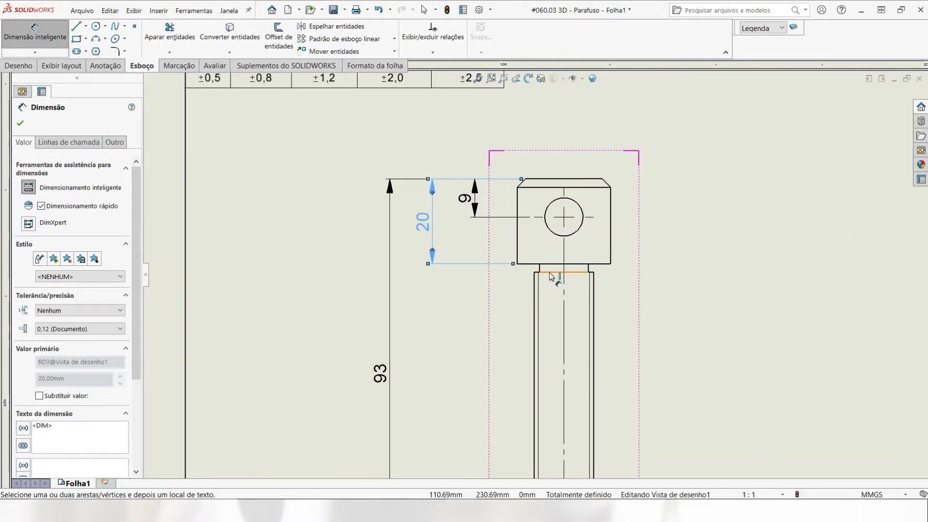
pyautogui.scroll(-3, 544, 275)
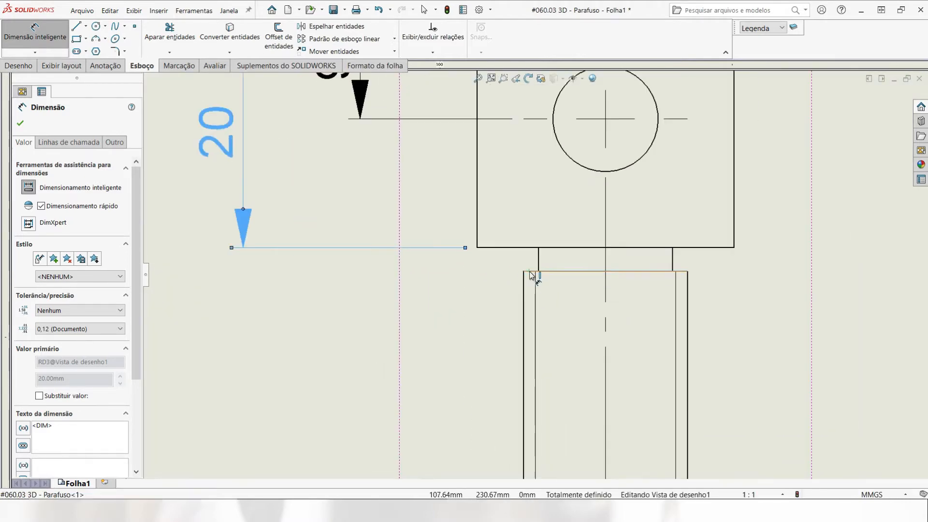
pyautogui.click(529, 271)
pyautogui.click(521, 246)
pyautogui.scroll(3, 459, 242)
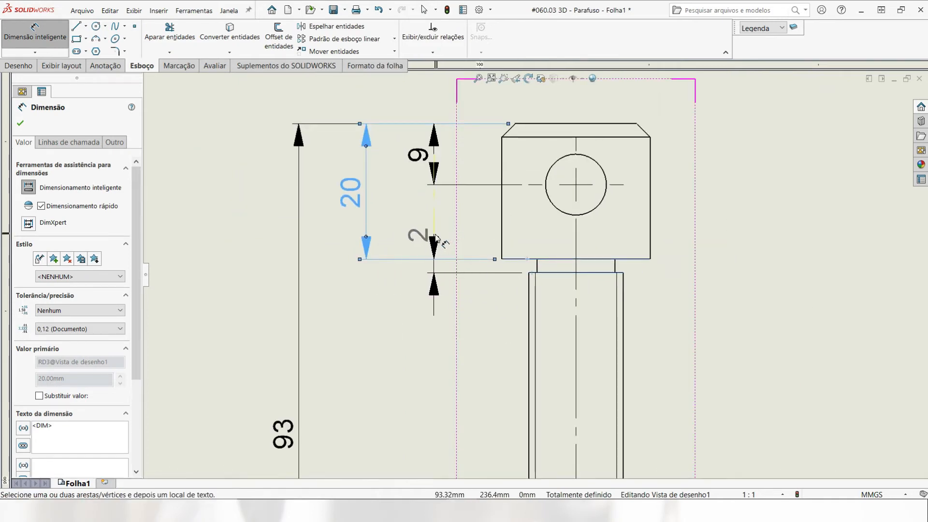
pyautogui.click(437, 211)
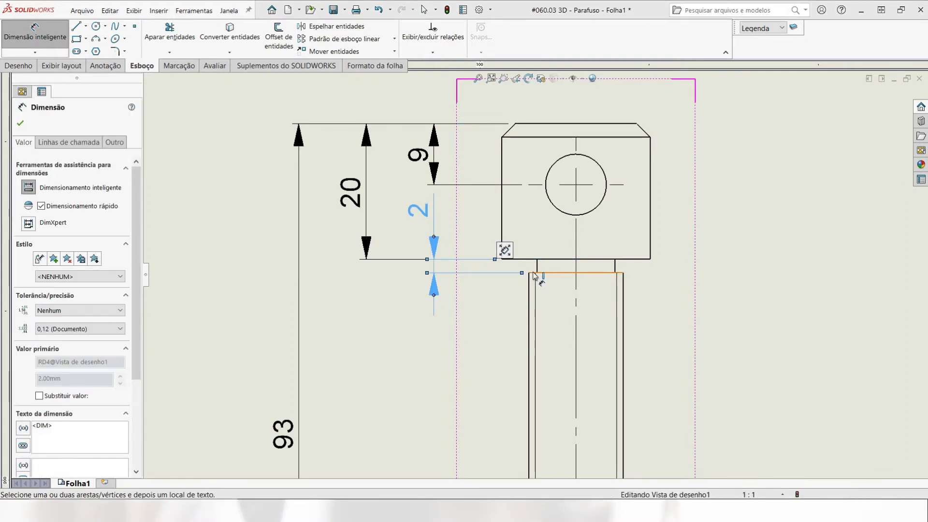
# Dimension the length of the threaded shank from the neck to its lower end, in line with the neck dimension.
pyautogui.scroll(5, 533, 275)
pyautogui.scroll(-8, 532, 410)
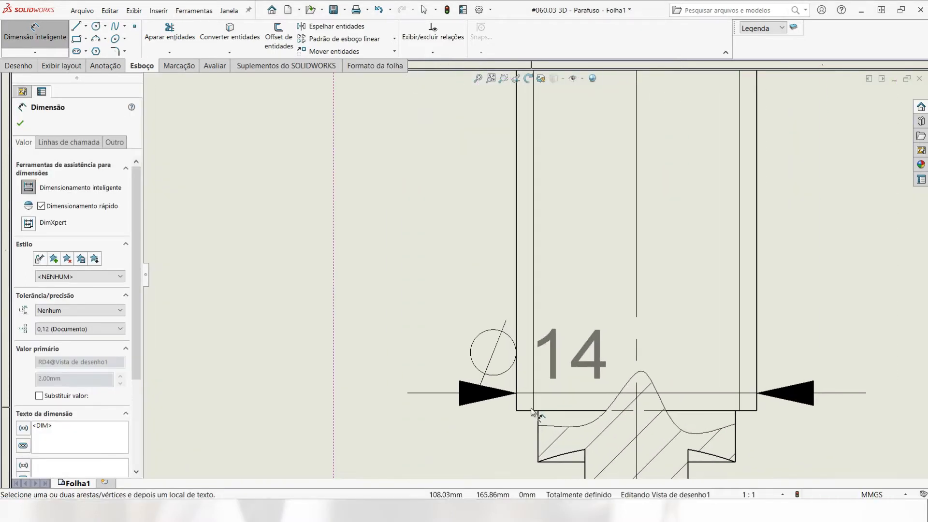
pyautogui.click(530, 411)
pyautogui.click(506, 315)
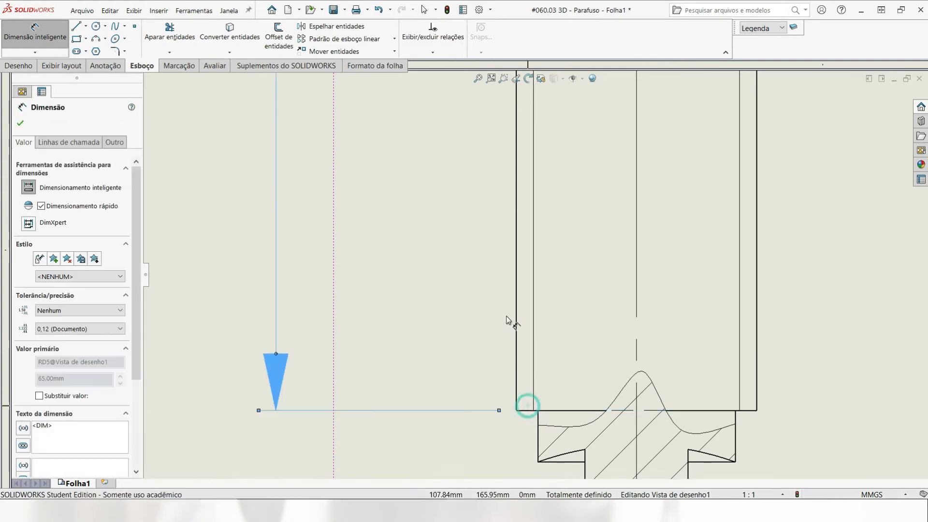
pyautogui.scroll(6, 506, 315)
pyautogui.scroll(-4, 482, 221)
pyautogui.scroll(-2, 532, 233)
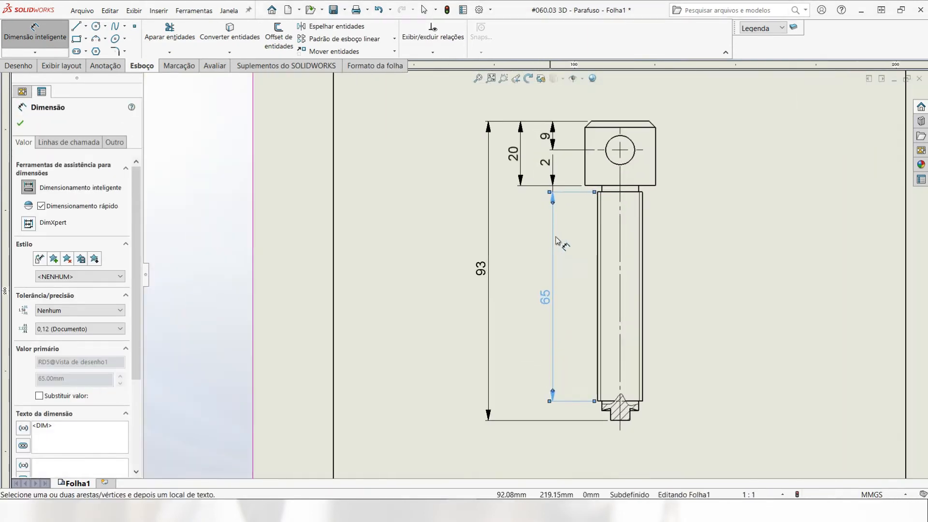
pyautogui.moveTo(544, 298); pyautogui.dragTo(543, 297)
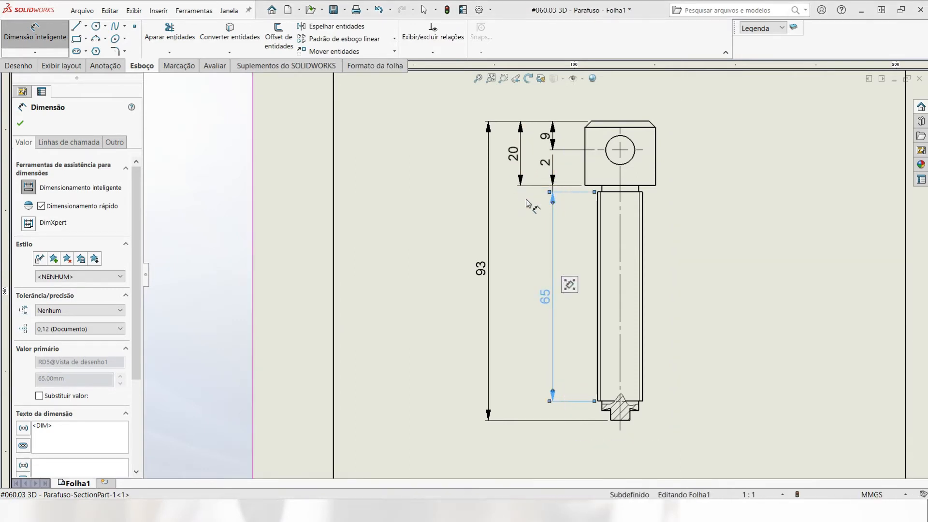
# Dimension the tip's height from the shank's lower end to the bottom of the central pin, and place the text below the arrows.
pyautogui.scroll(-6, 590, 394)
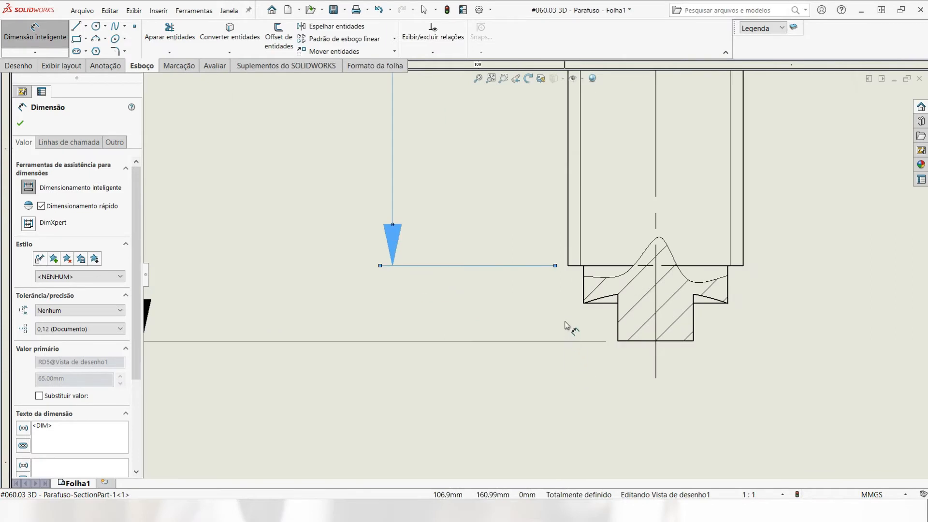
pyautogui.click(627, 341)
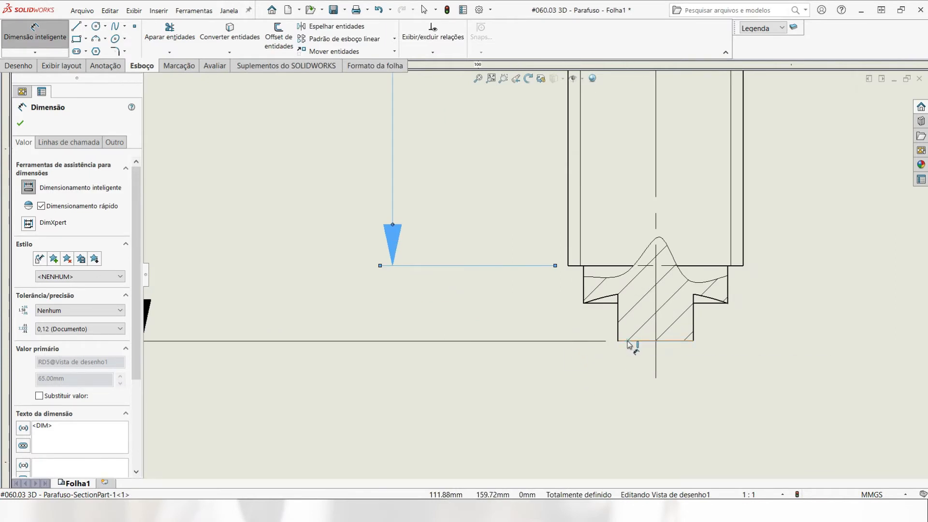
pyautogui.click(573, 268)
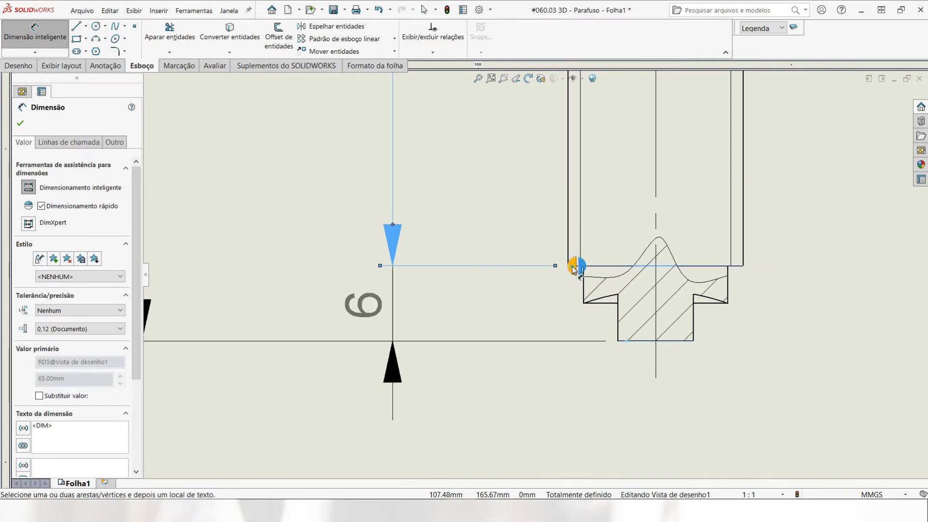
pyautogui.click(572, 266)
pyautogui.moveTo(365, 303); pyautogui.dragTo(365, 434)
pyautogui.scroll(4, 404, 304)
pyautogui.scroll(4, 405, 303)
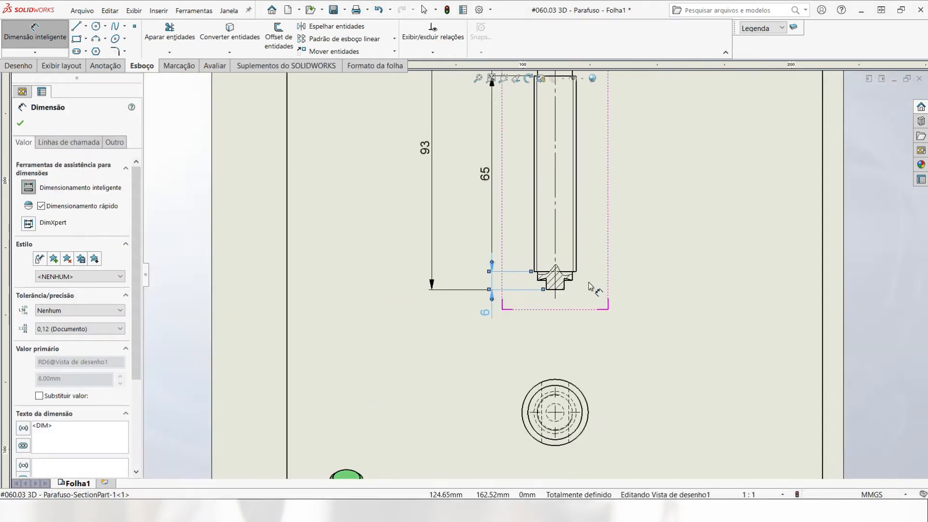
# Add a radius dimension to the curved recess edge at the tip, and keep its leader line from extending inward past the arc.
pyautogui.scroll(-6, 574, 302)
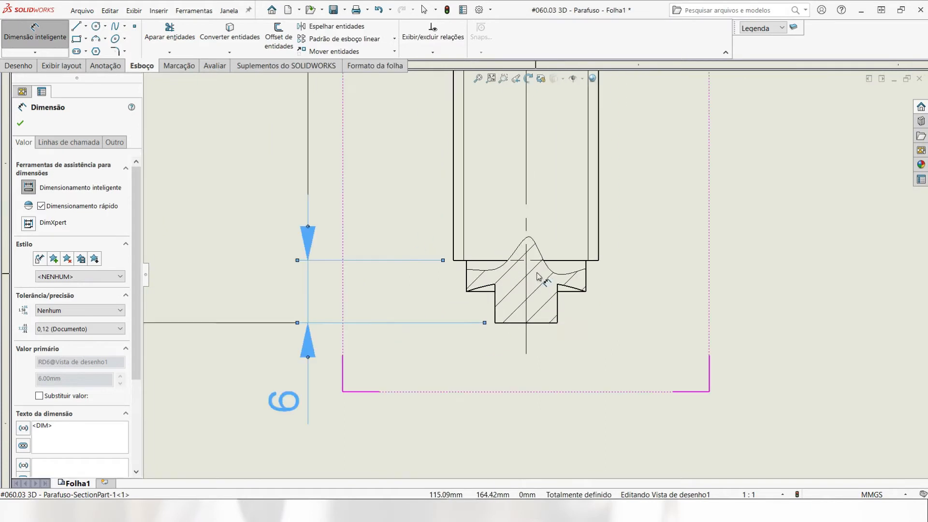
pyautogui.click(581, 294)
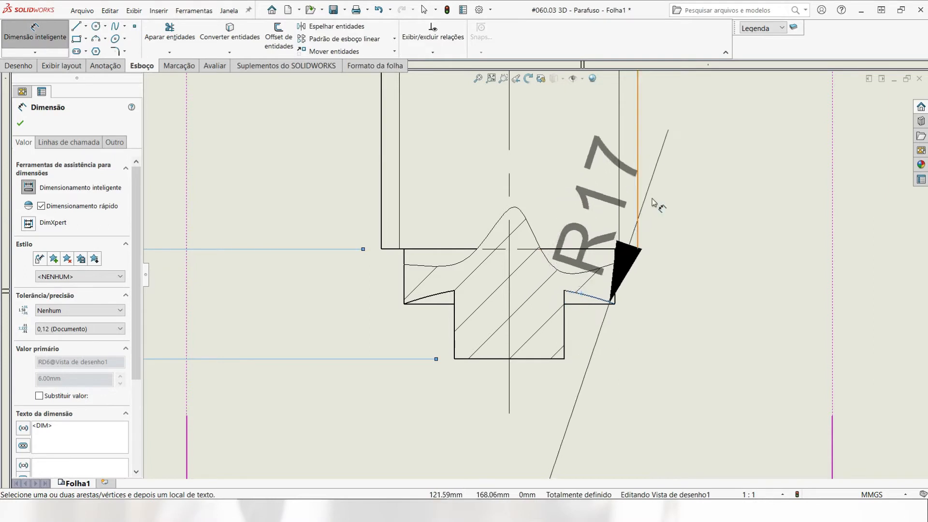
pyautogui.scroll(2, 726, 195)
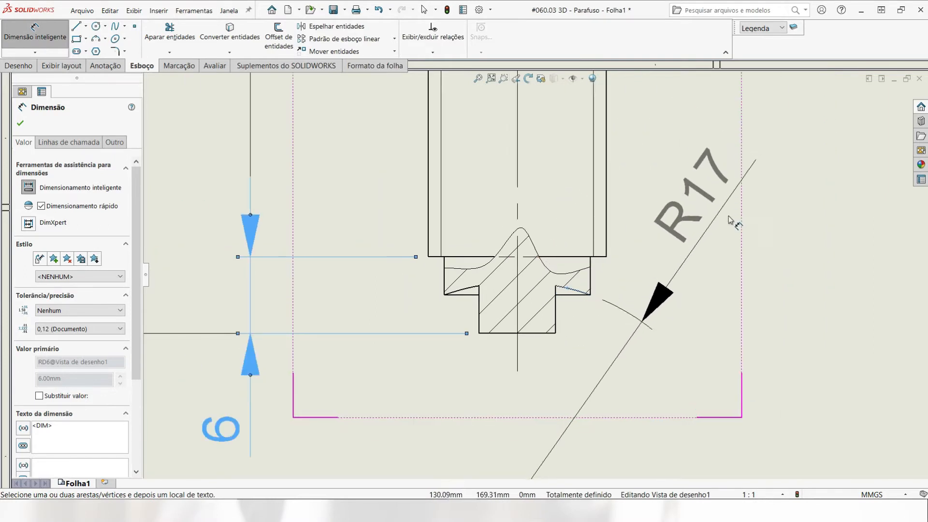
pyautogui.click(686, 206)
pyautogui.click(69, 142)
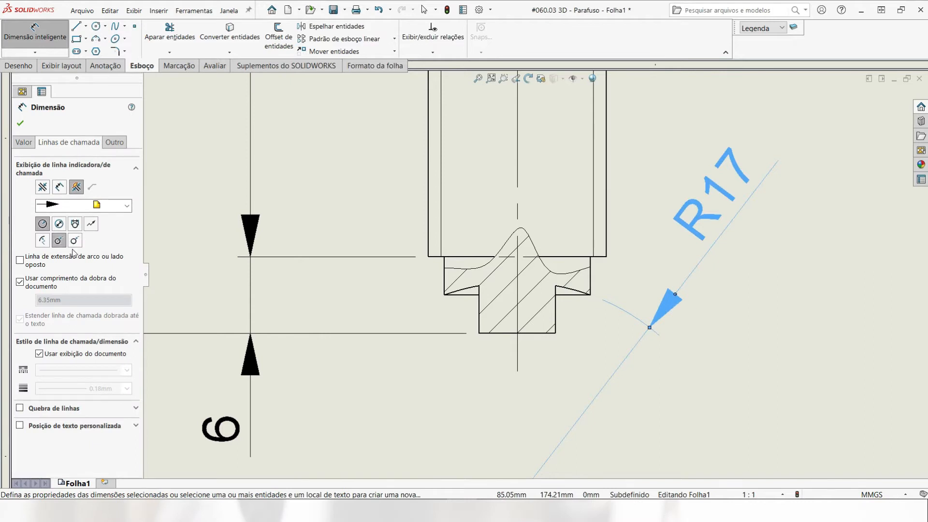
pyautogui.click(73, 242)
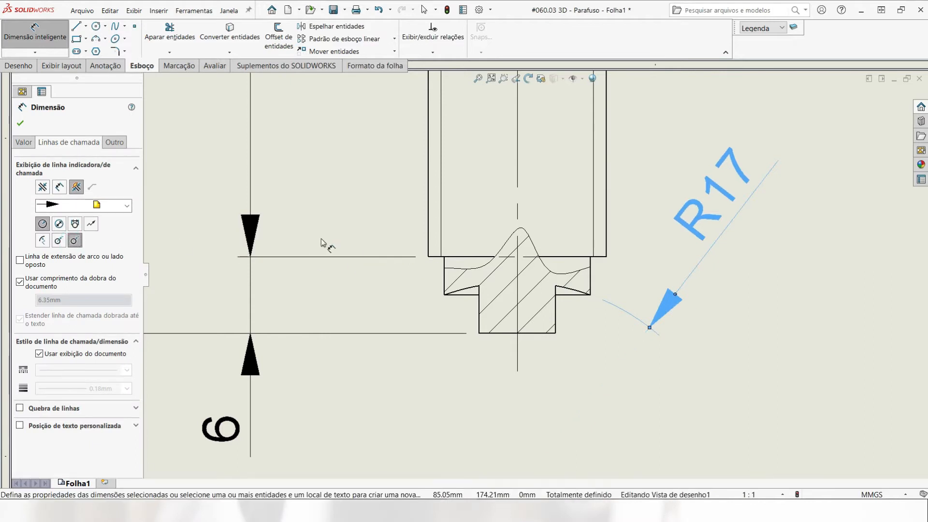
pyautogui.click(22, 125)
pyautogui.press('f')
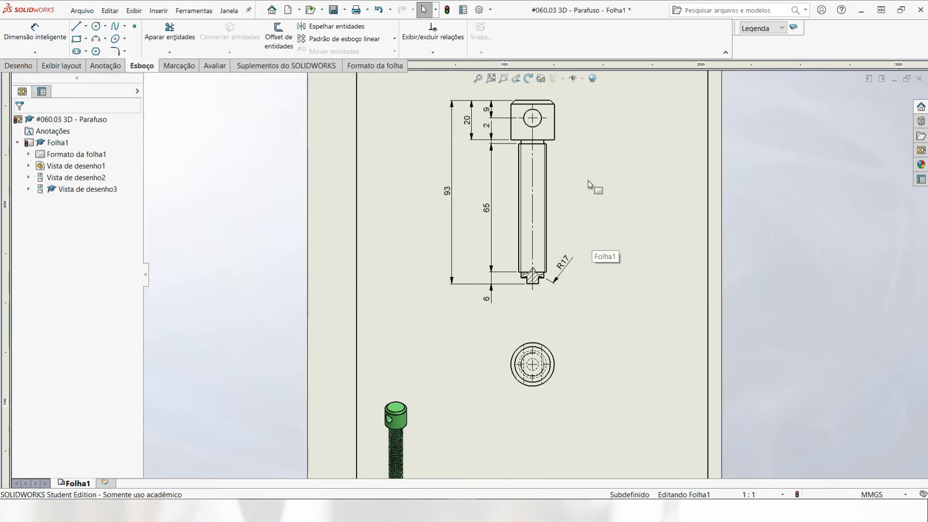
# Dimension the diameter of the cross hole in the head, placing the text outside the head's right side.
pyautogui.scroll(-4, 543, 108)
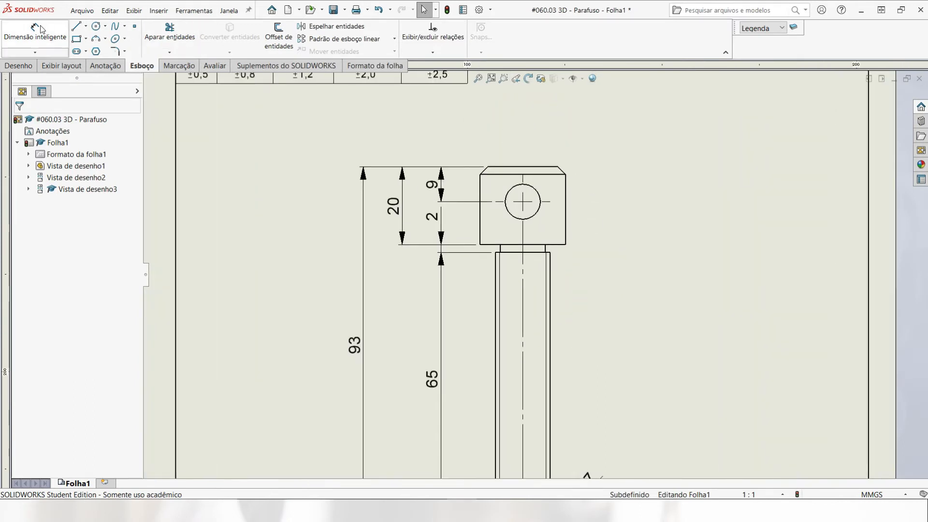
pyautogui.click(35, 30)
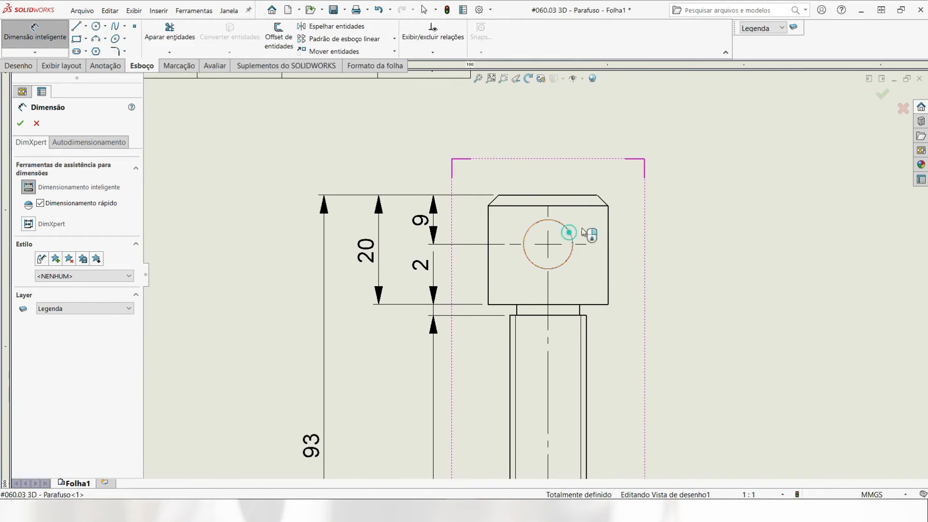
pyautogui.click(572, 238)
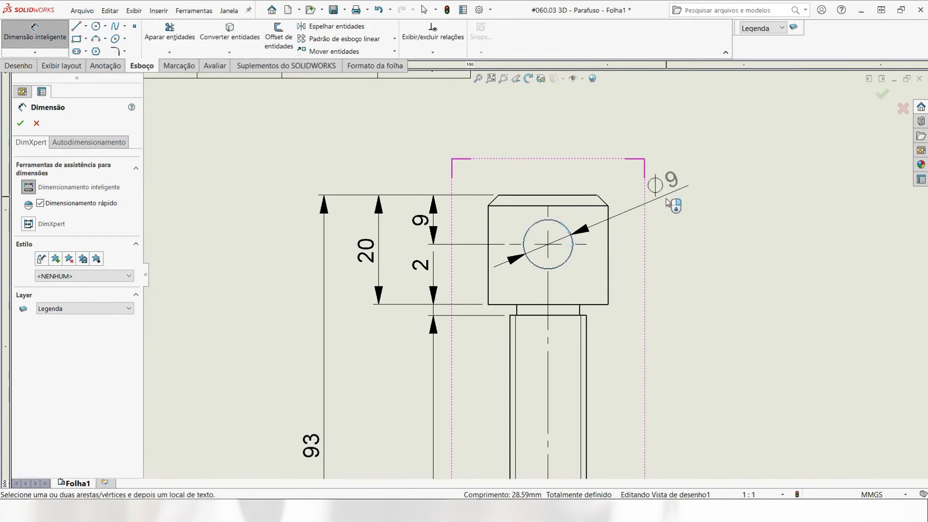
pyautogui.click(658, 206)
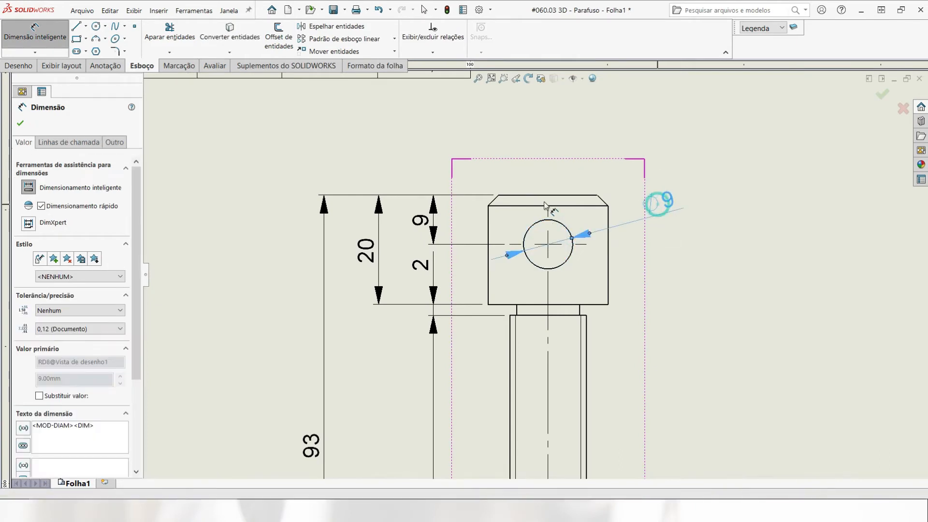
# Dimension the head's outer diameter above the front view with arrows inside, and move the cross hole's diameter text below and right of the hole.
pyautogui.click(488, 223)
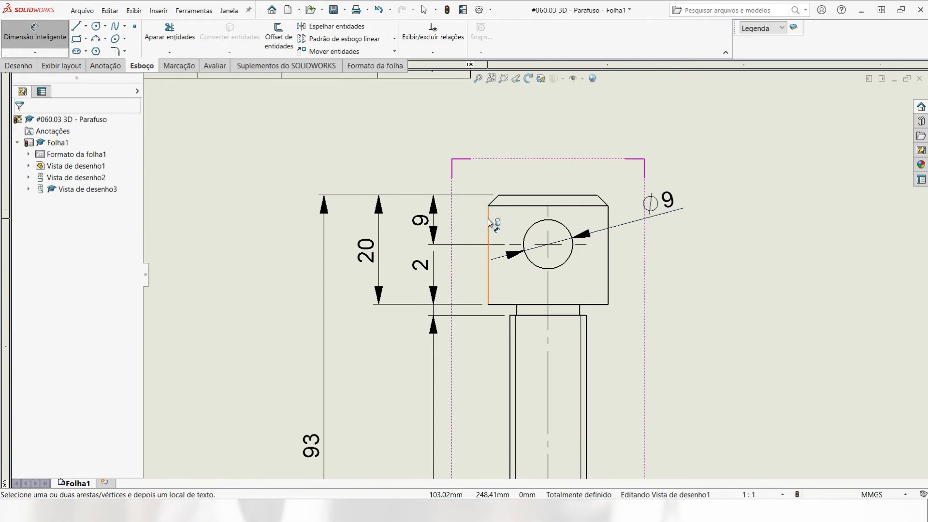
pyautogui.click(609, 222)
pyautogui.click(627, 141)
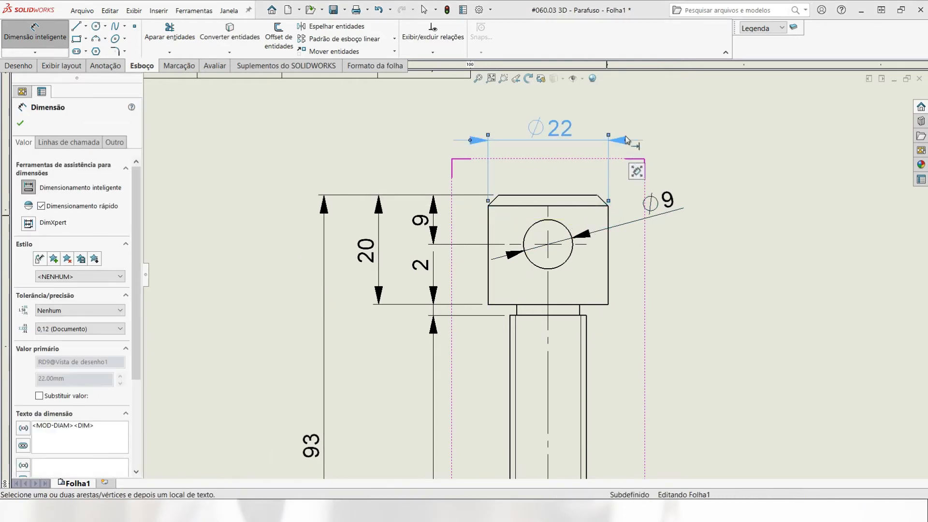
pyautogui.click(627, 141)
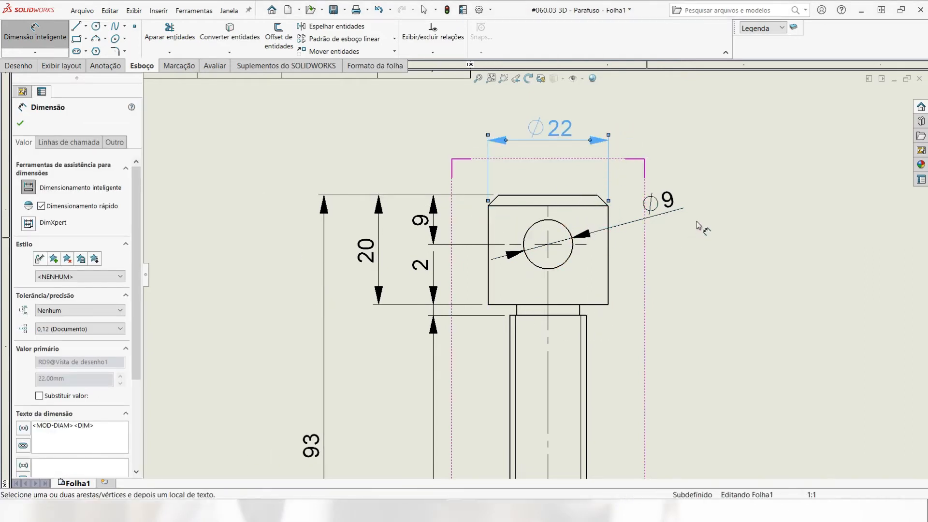
pyautogui.moveTo(666, 199); pyautogui.dragTo(665, 278)
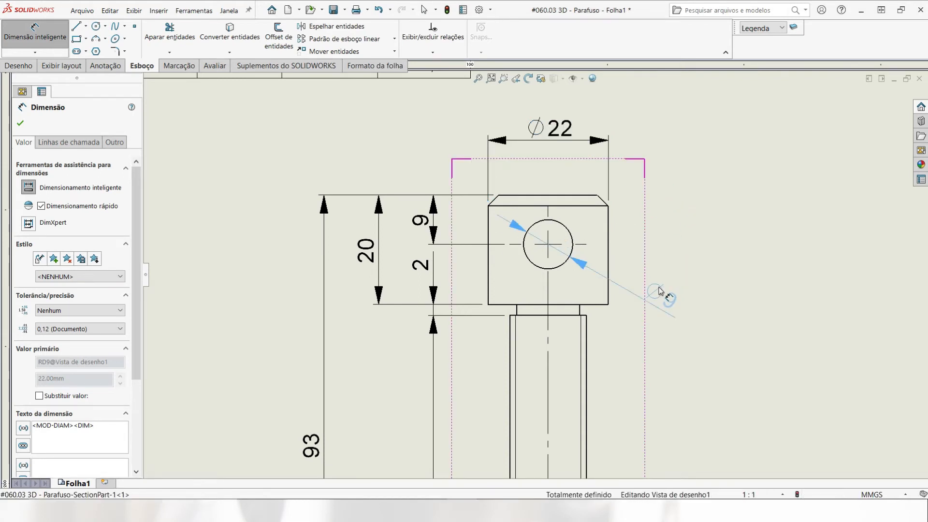
# Dimension the chamfer at the head's top right edge, append "x45°" to the value, and move the text above the arrows.
pyautogui.click(595, 196)
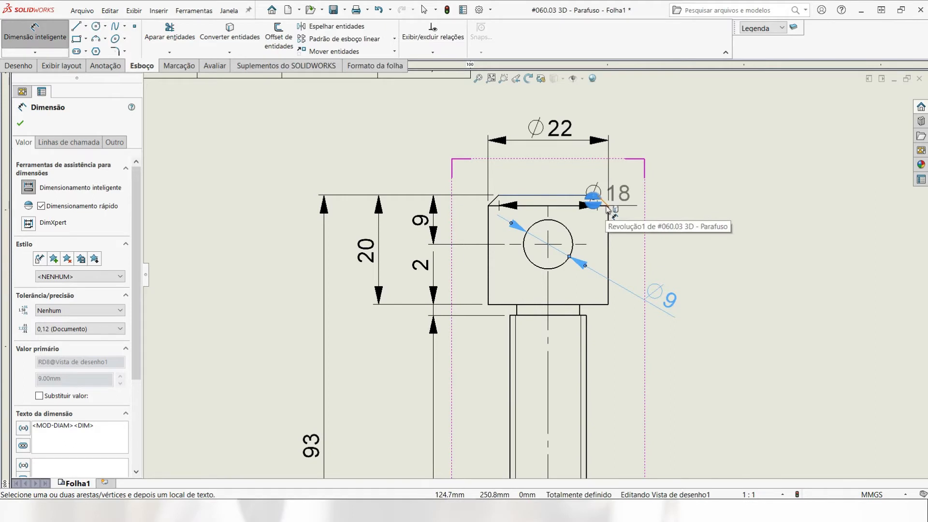
pyautogui.click(608, 207)
pyautogui.click(649, 148)
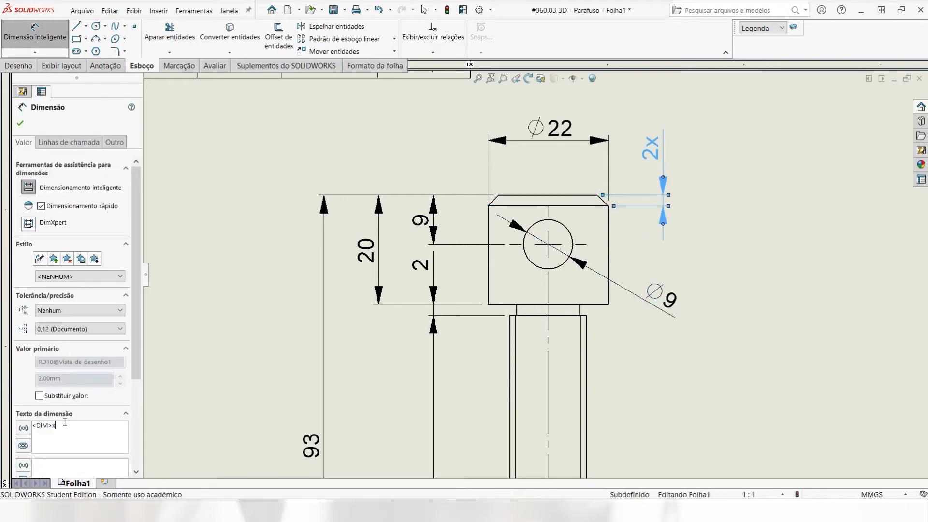
pyautogui.moveTo(136, 264); pyautogui.dragTo(137, 342)
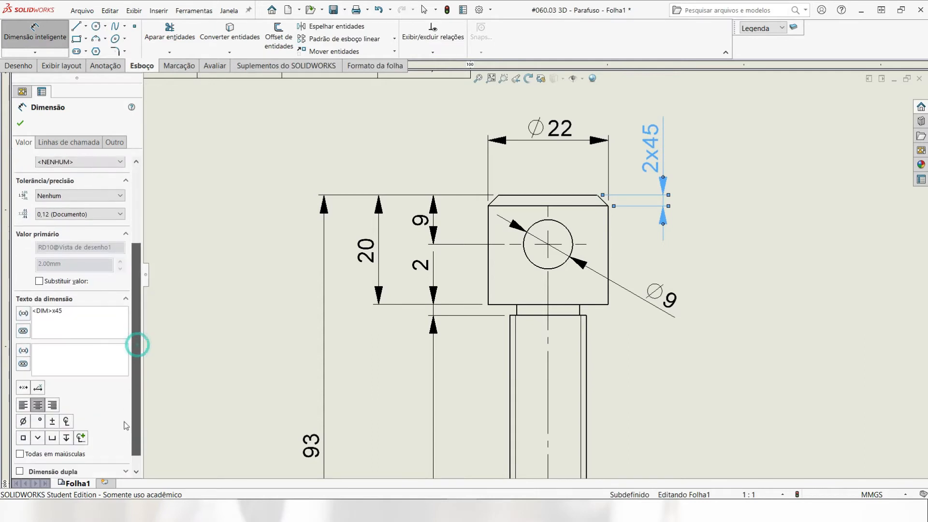
pyautogui.click(40, 422)
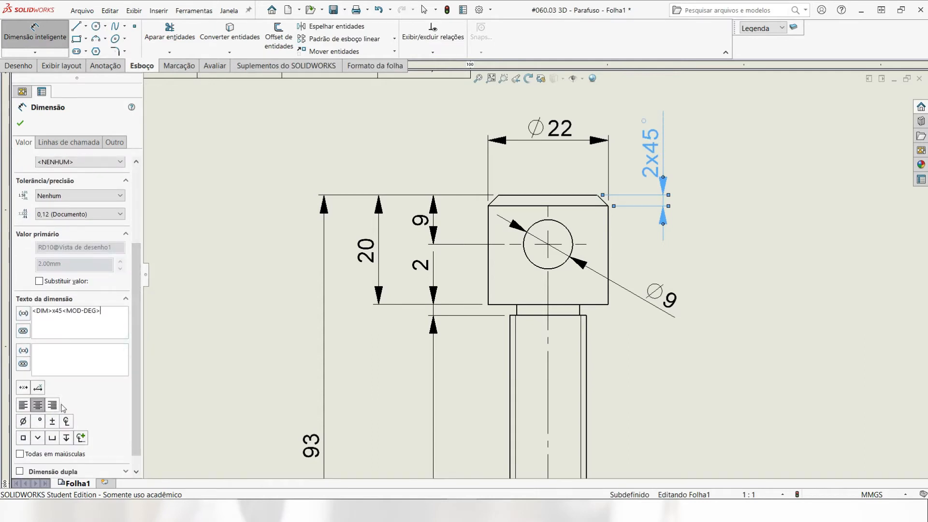
pyautogui.click(20, 124)
pyautogui.moveTo(645, 154); pyautogui.dragTo(650, 135)
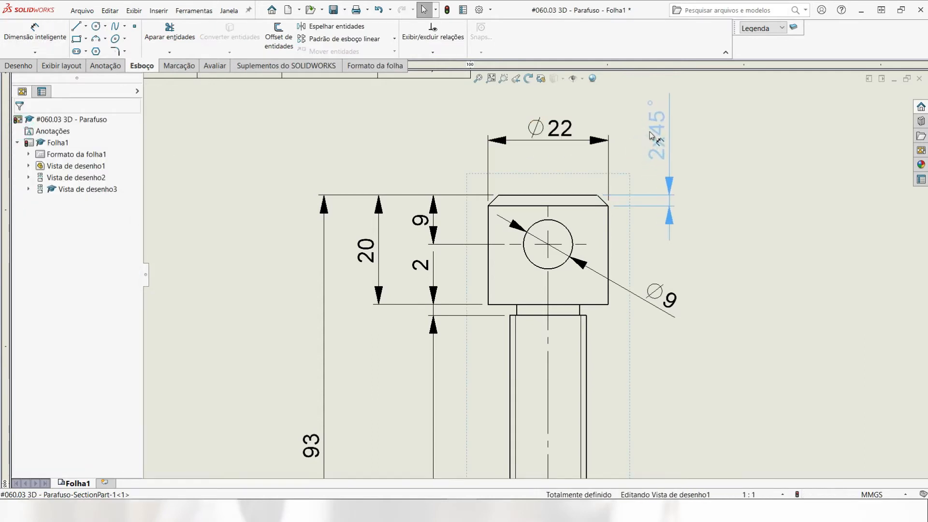
# Examine the front view from the head to the sectioned tip for features that still need dimensions.
pyautogui.scroll(4, 678, 245)
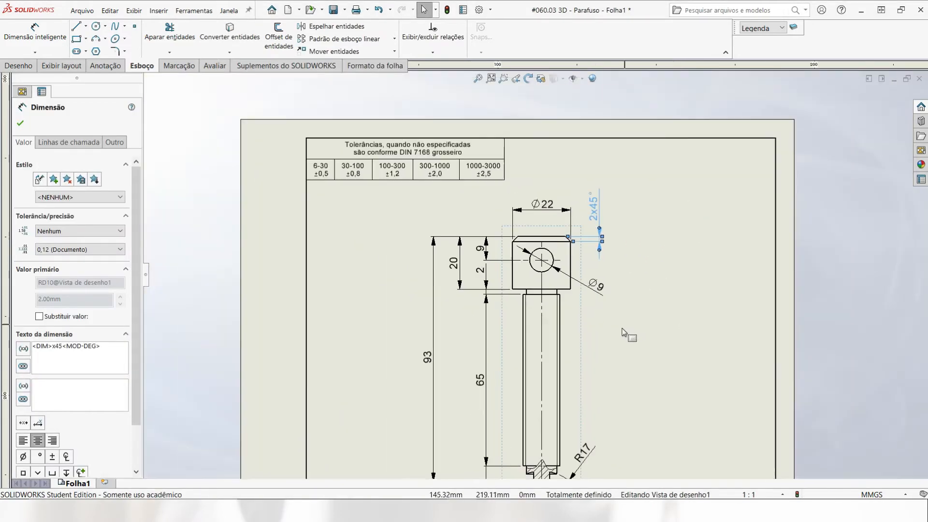
pyautogui.scroll(-2, 629, 376)
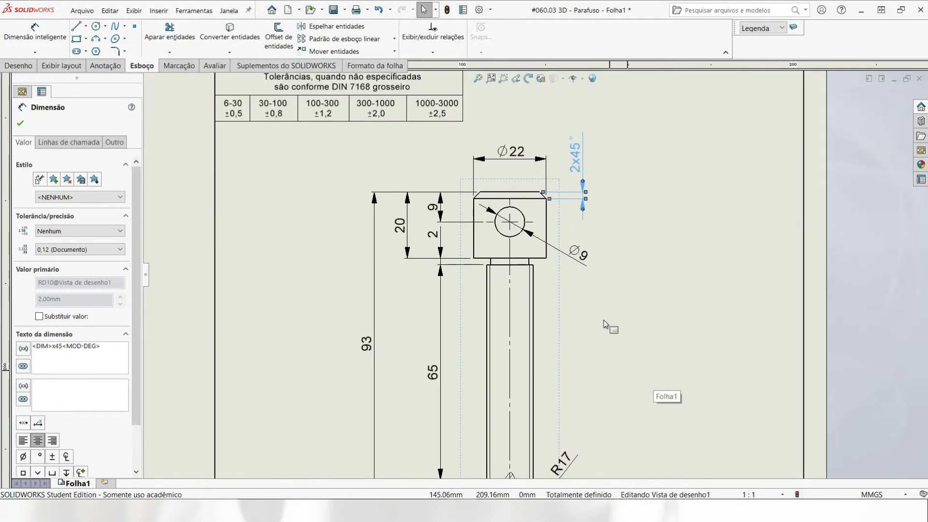
pyautogui.scroll(-1, 474, 242)
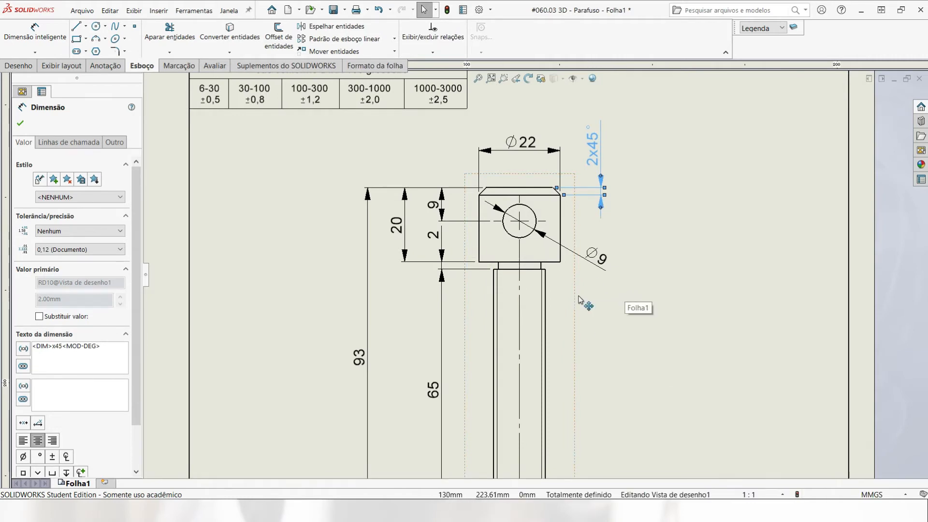
pyautogui.scroll(5, 580, 300)
pyautogui.scroll(-3, 566, 328)
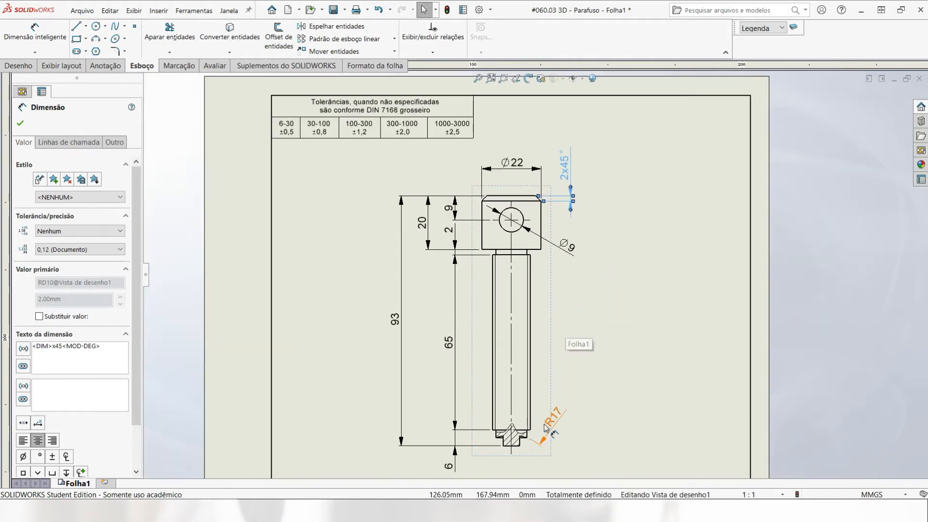
pyautogui.scroll(-7, 550, 428)
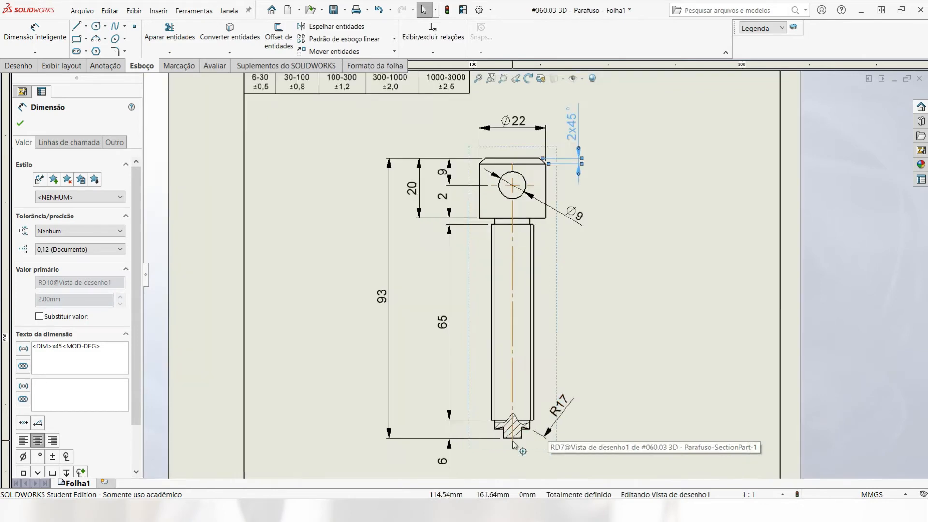
pyautogui.scroll(3, 506, 420)
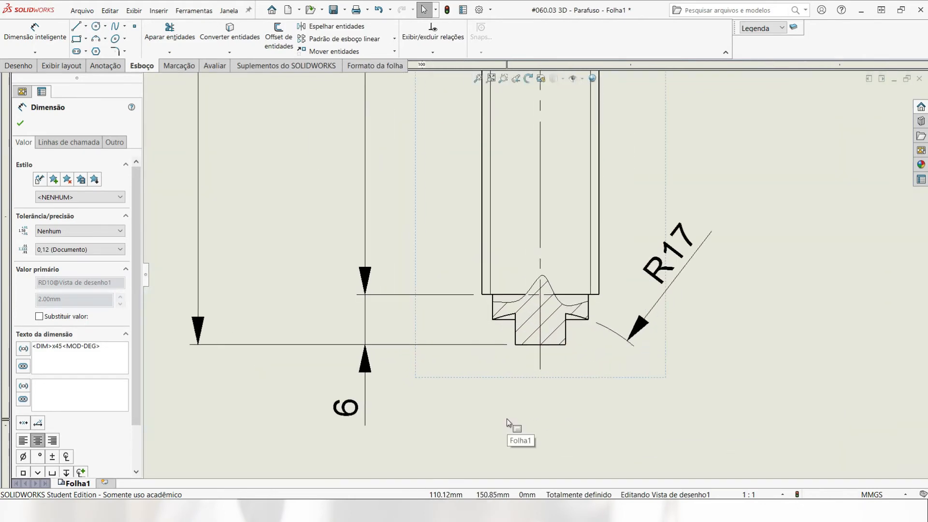
pyautogui.scroll(-2, 598, 338)
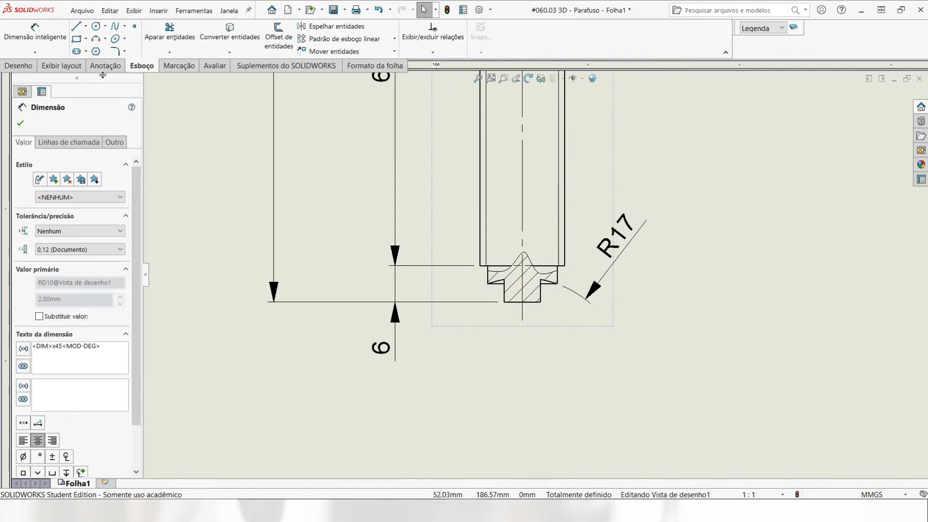
# Add a driven vertical dimension from the tip collar's lower edge to the pin's bottom, with the text below the arrows.
pyautogui.click(35, 34)
pyautogui.scroll(-2, 532, 286)
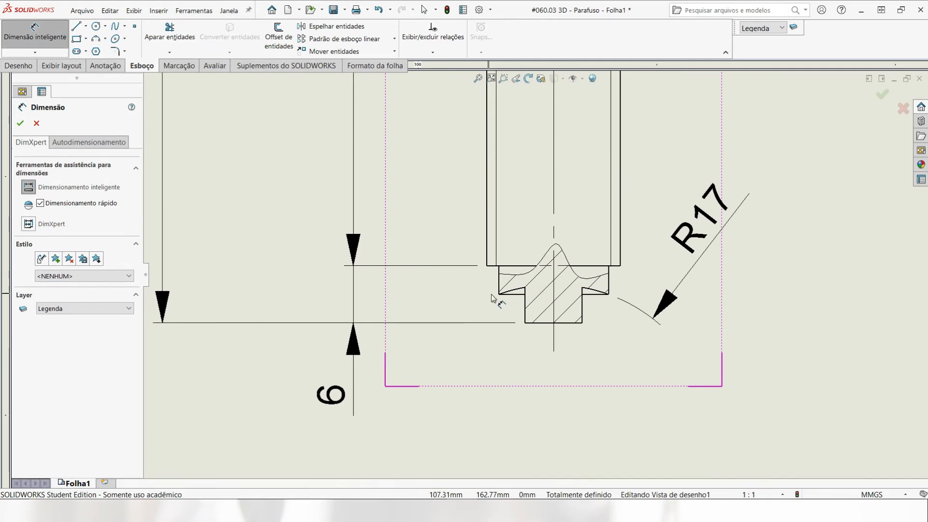
pyautogui.click(511, 295)
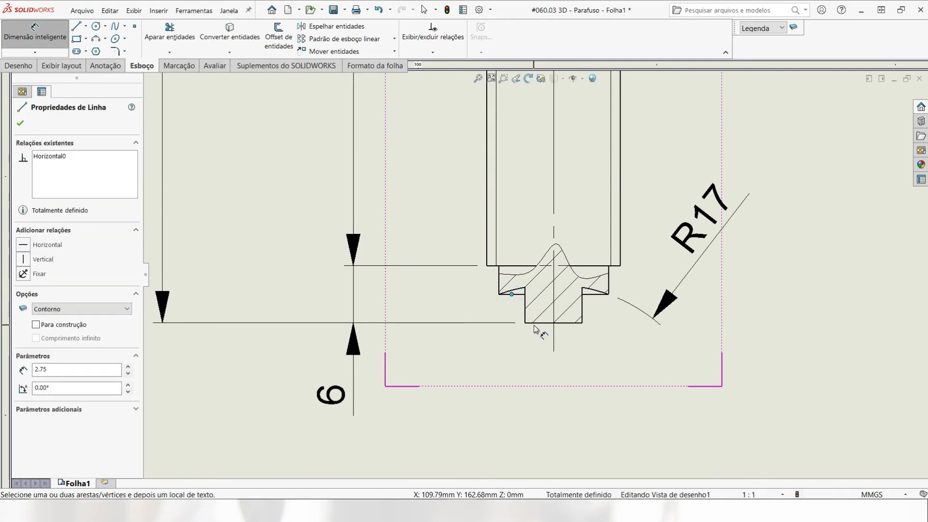
pyautogui.click(535, 324)
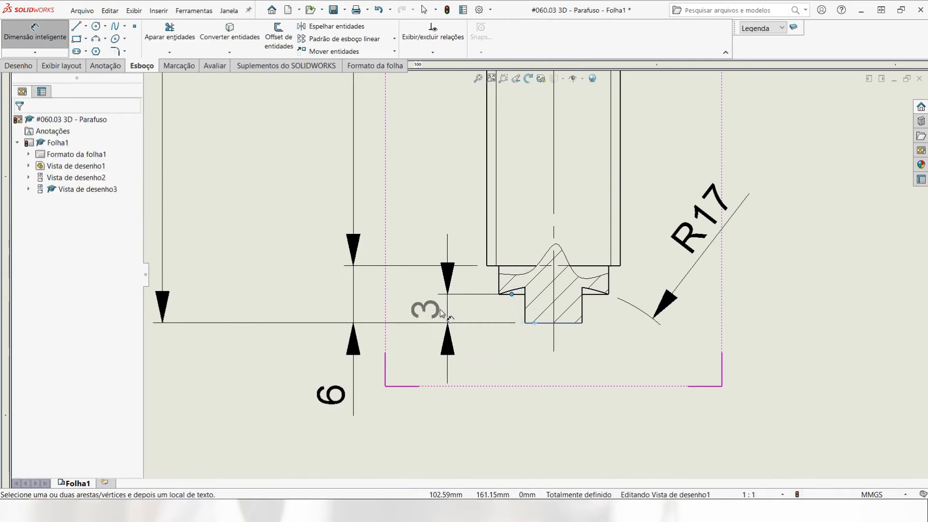
pyautogui.click(431, 408)
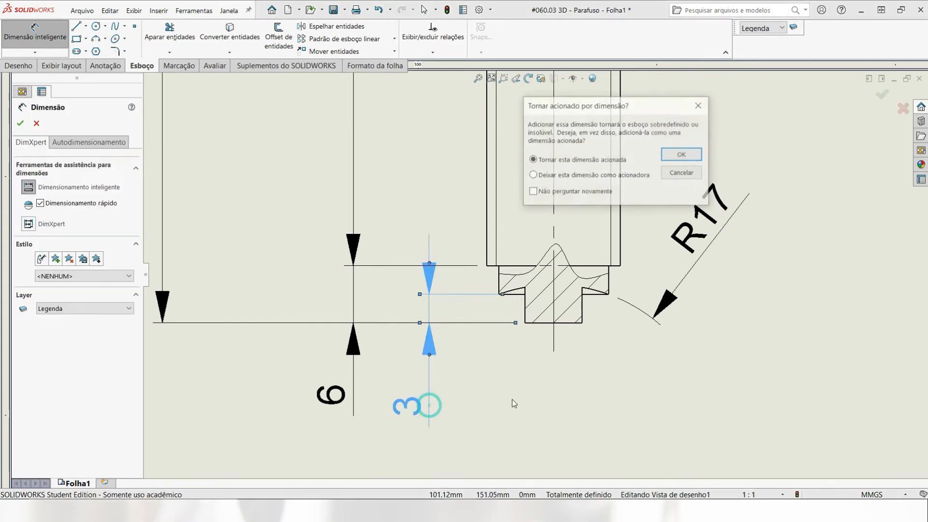
pyautogui.click(681, 154)
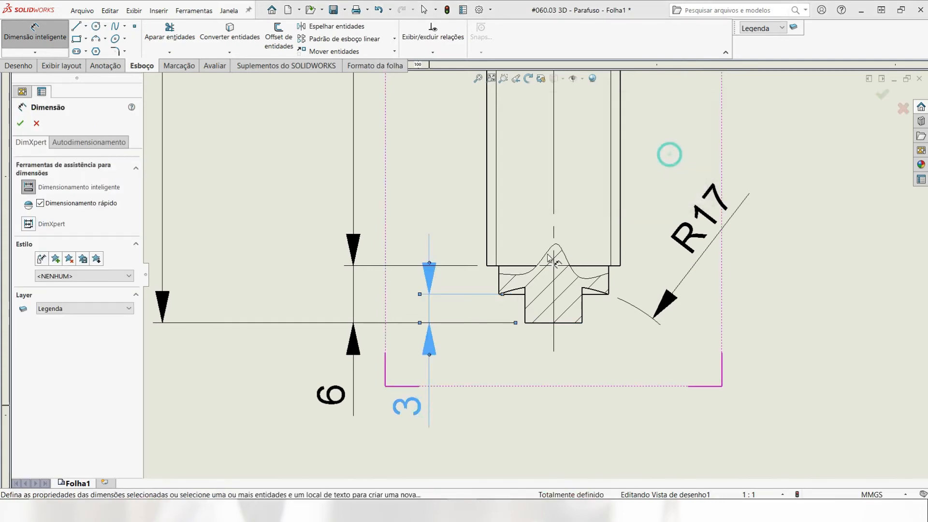
pyautogui.press('Escape')
# Shorten the pin height dimension's upper extension line to leave a gap at the collar corner, and align its text with the neighbouring 6 mm dimension.
pyautogui.scroll(-5, 501, 295)
pyautogui.scroll(-1, 500, 295)
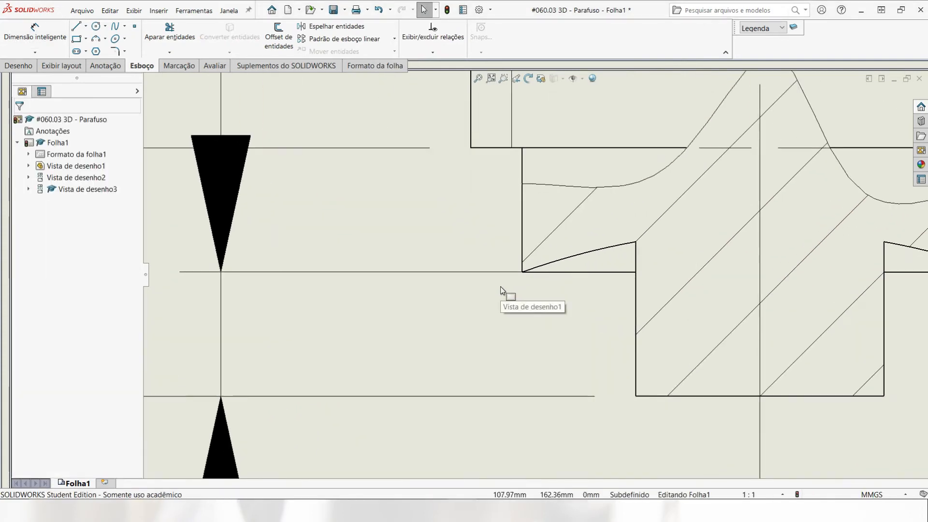
pyautogui.click(501, 271)
pyautogui.moveTo(537, 273); pyautogui.dragTo(522, 272)
pyautogui.press('Escape')
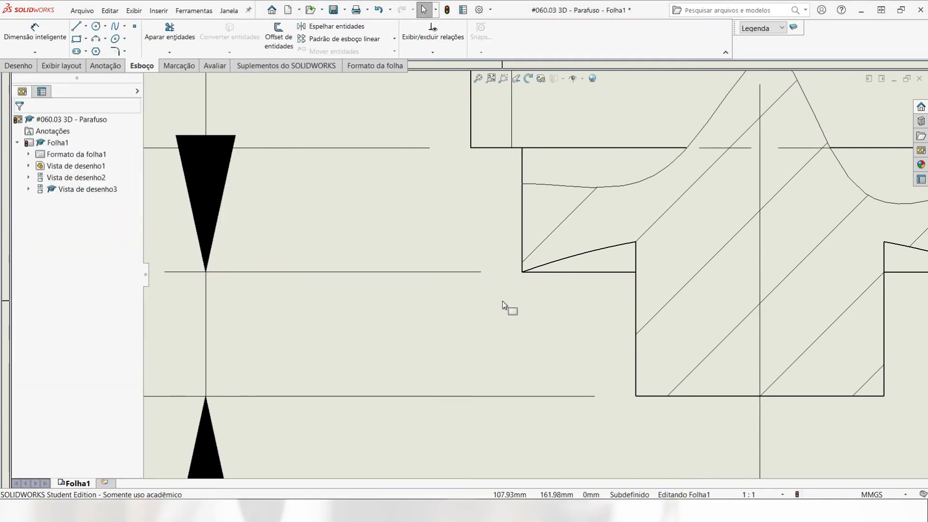
pyautogui.scroll(5, 507, 302)
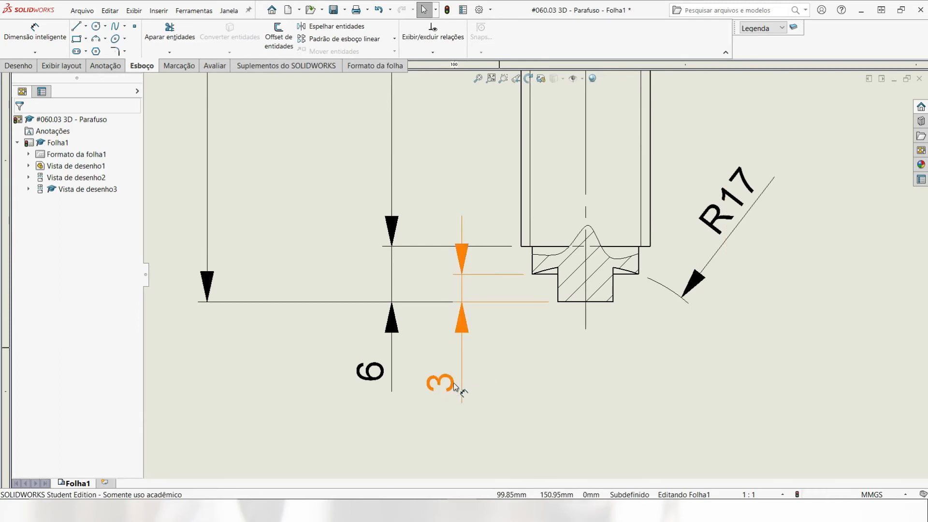
pyautogui.moveTo(460, 384); pyautogui.dragTo(454, 373)
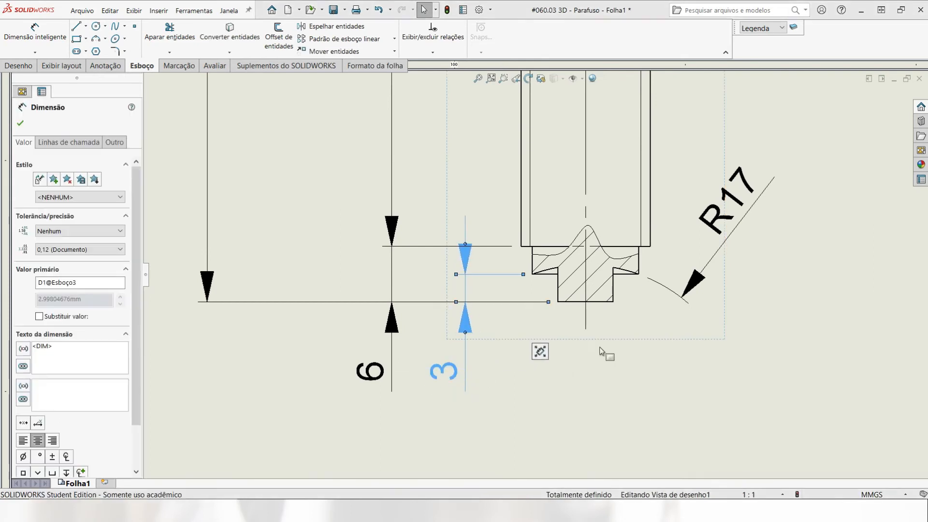
pyautogui.click(655, 365)
# Dimension the diameters of the central pin and the collar at the tip, stacking both below the front view.
pyautogui.scroll(5, 657, 367)
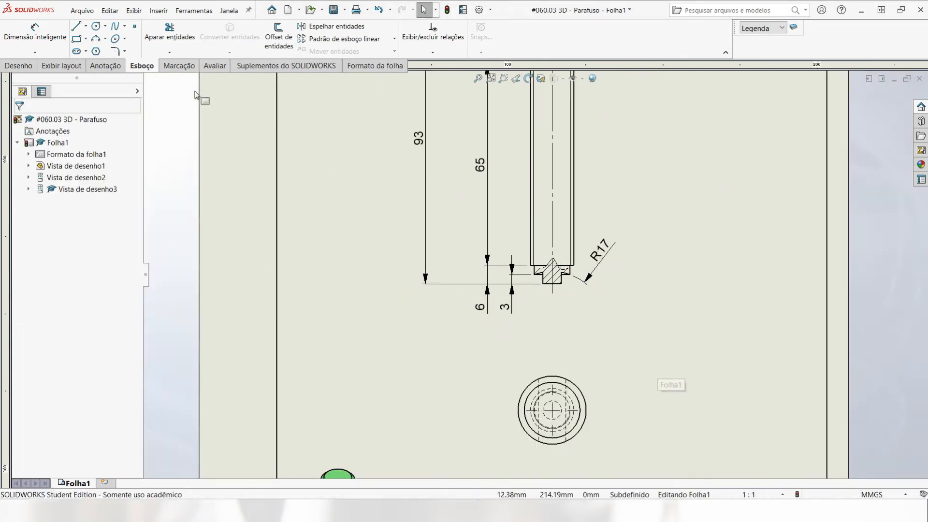
pyautogui.click(35, 38)
pyautogui.scroll(-5, 573, 253)
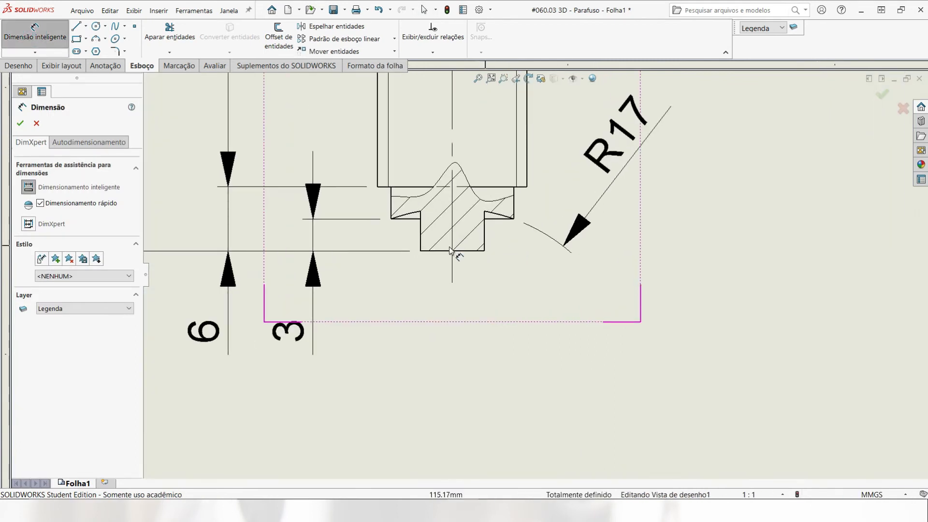
pyautogui.click(421, 242)
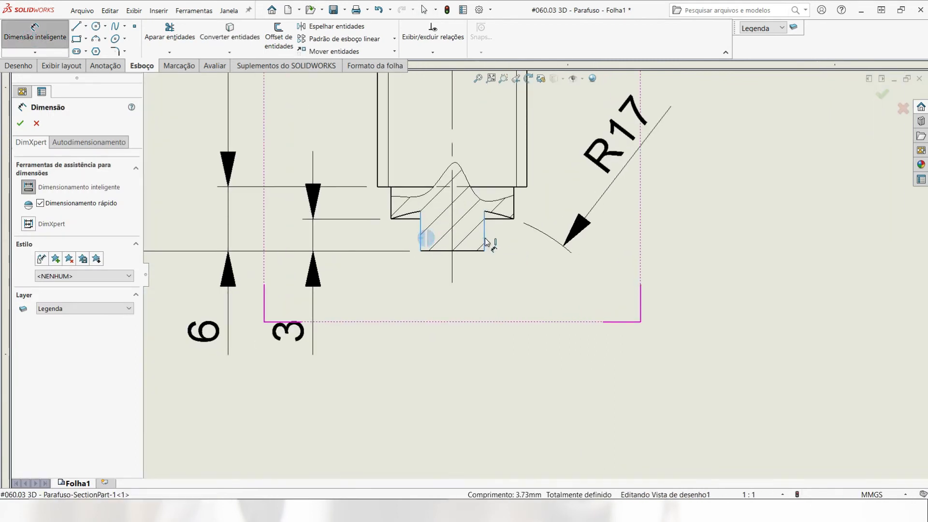
pyautogui.click(484, 239)
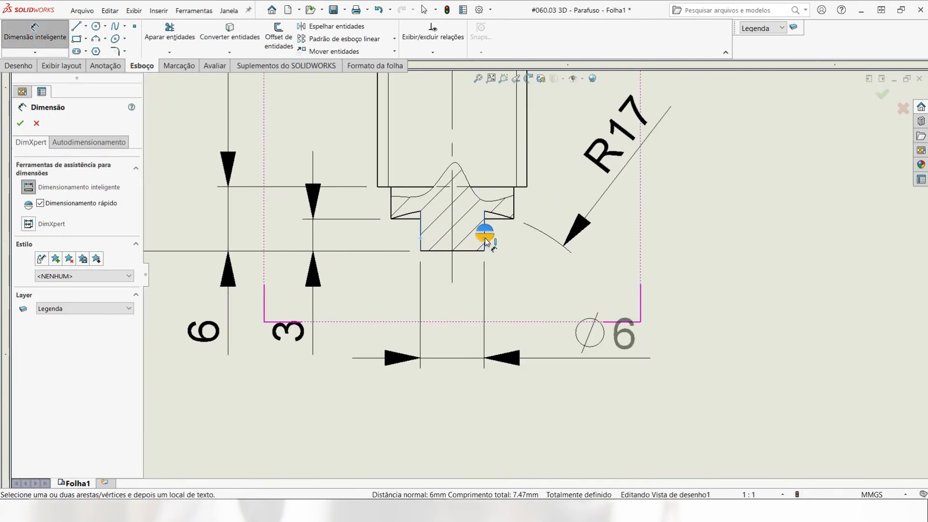
pyautogui.click(391, 203)
pyautogui.click(513, 207)
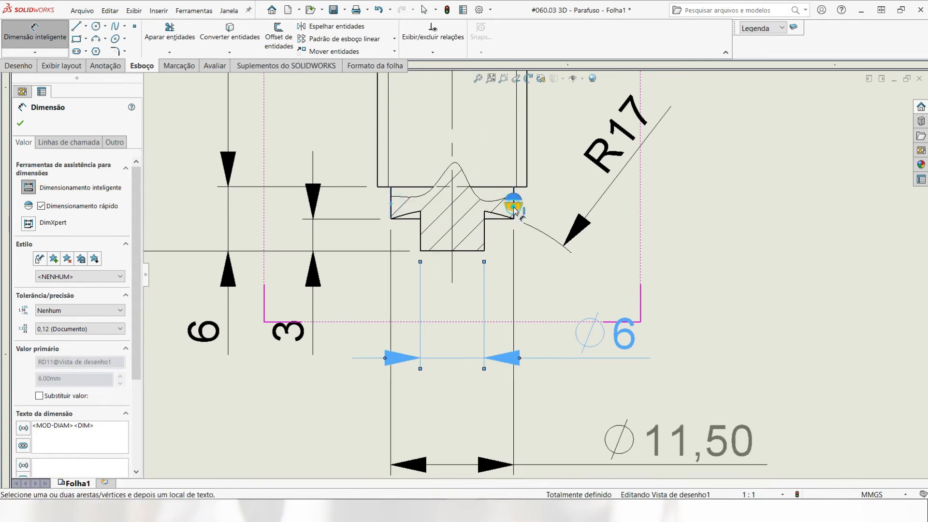
pyautogui.click(513, 206)
# Flip the collar diameter's arrows outside the extension lines and add "2x" below its dimension text.
pyautogui.scroll(3, 583, 321)
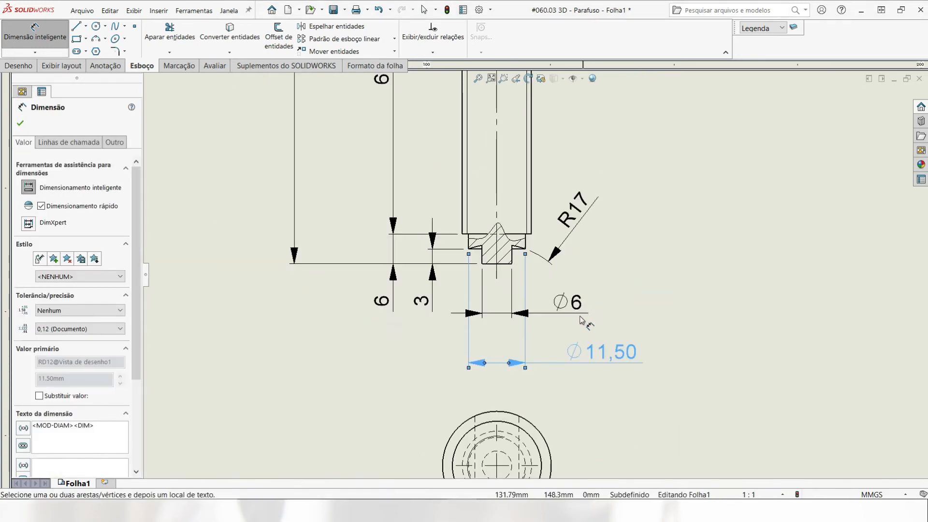
pyautogui.scroll(-1, 568, 314)
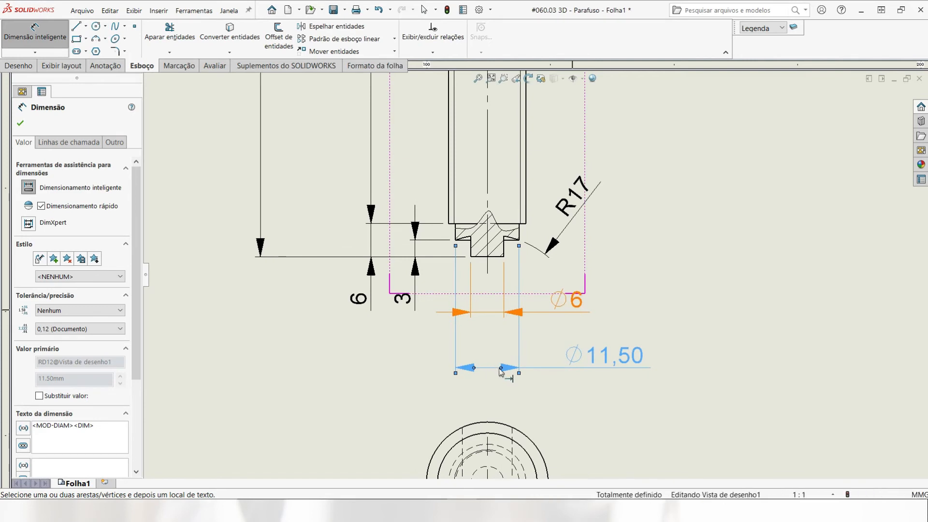
pyautogui.click(473, 368)
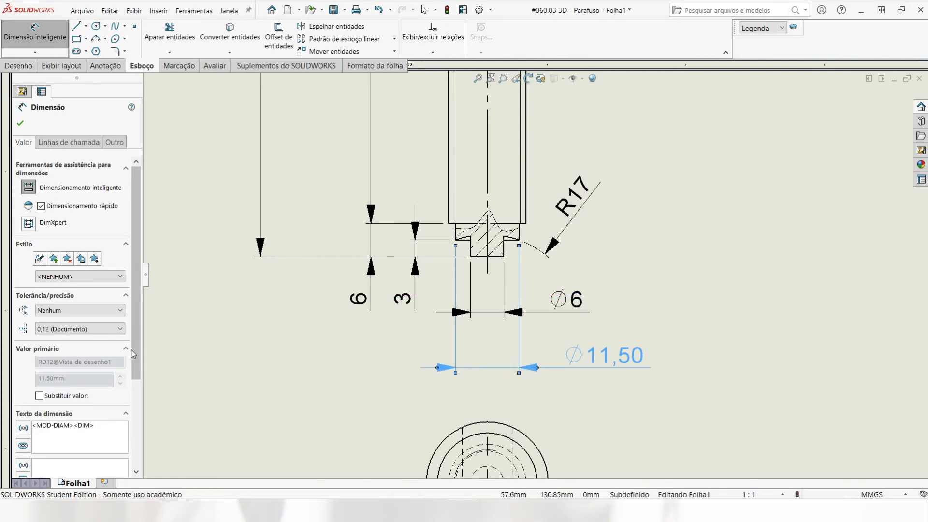
pyautogui.moveTo(136, 355); pyautogui.dragTo(138, 413)
pyautogui.click(107, 386)
pyautogui.write('2x')
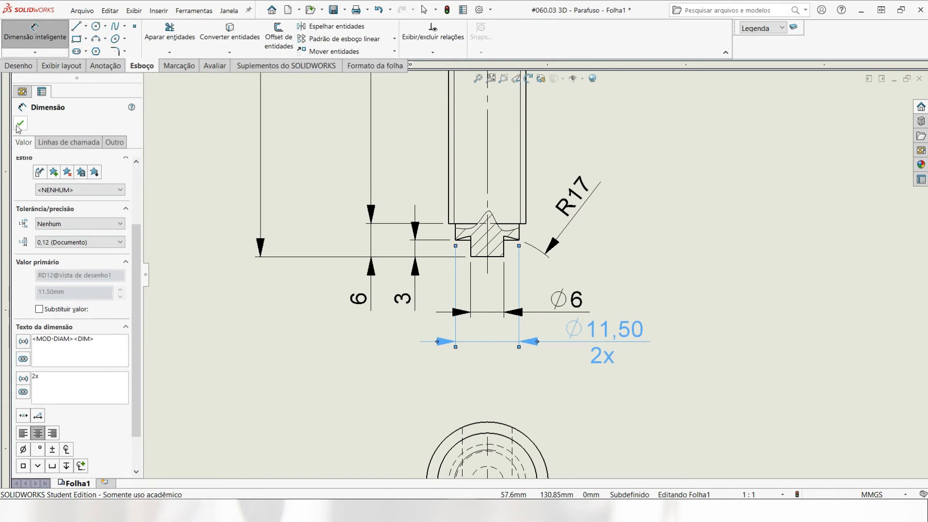
pyautogui.click(20, 124)
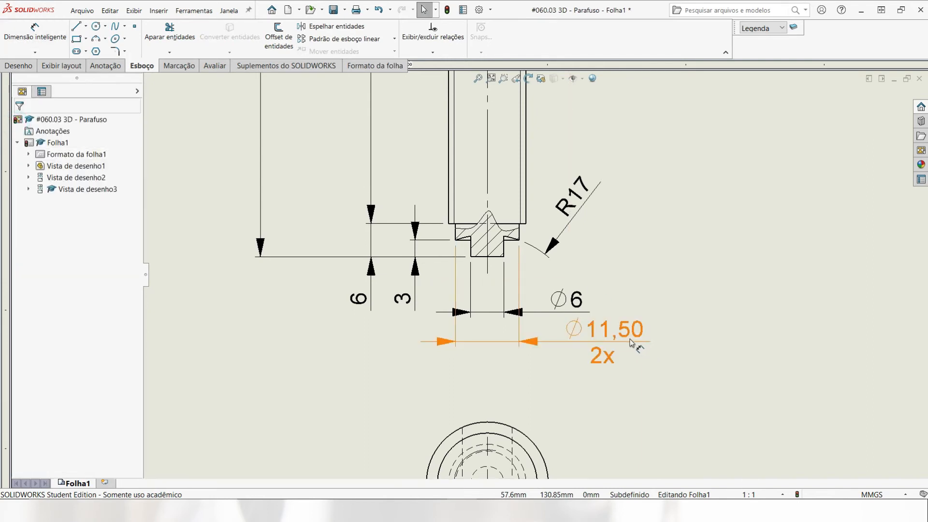
# Reposition the collar and pin diameter dimensions below the tip so they are evenly spaced and closer to the view.
pyautogui.moveTo(627, 341); pyautogui.dragTo(606, 353)
pyautogui.moveTo(573, 297)
pyautogui.mouseDown()
pyautogui.moveTo(567, 289)
pyautogui.moveTo(575, 294)
pyautogui.mouseUp()
pyautogui.click(690, 321)
# Move the front view and the top view slightly down on the sheet.
pyautogui.scroll(5, 690, 321)
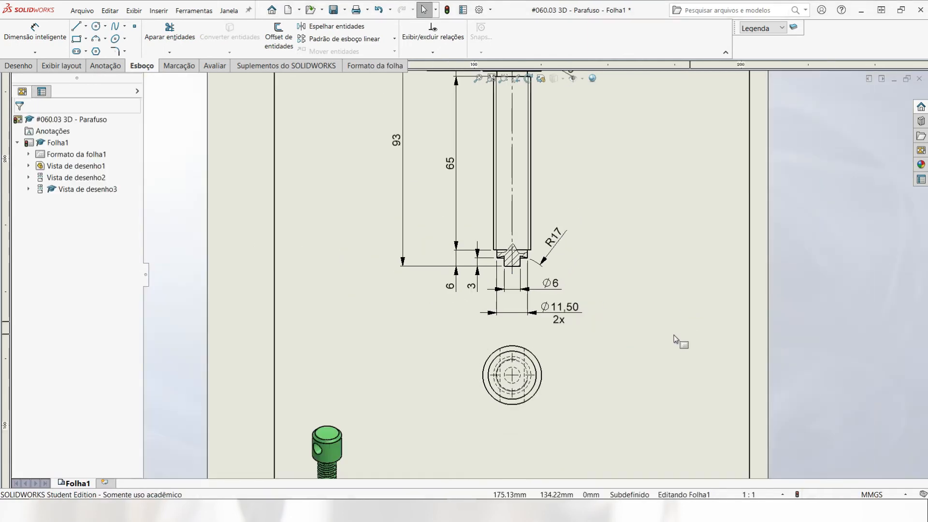
pyautogui.scroll(3, 626, 279)
pyautogui.scroll(-3, 513, 356)
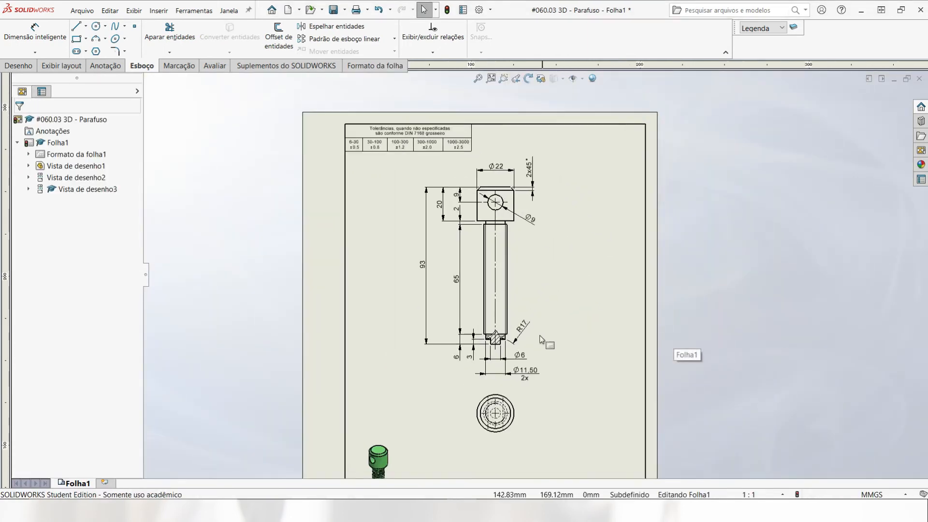
pyautogui.moveTo(520, 352); pyautogui.dragTo(521, 360)
pyautogui.moveTo(527, 431); pyautogui.dragTo(523, 439)
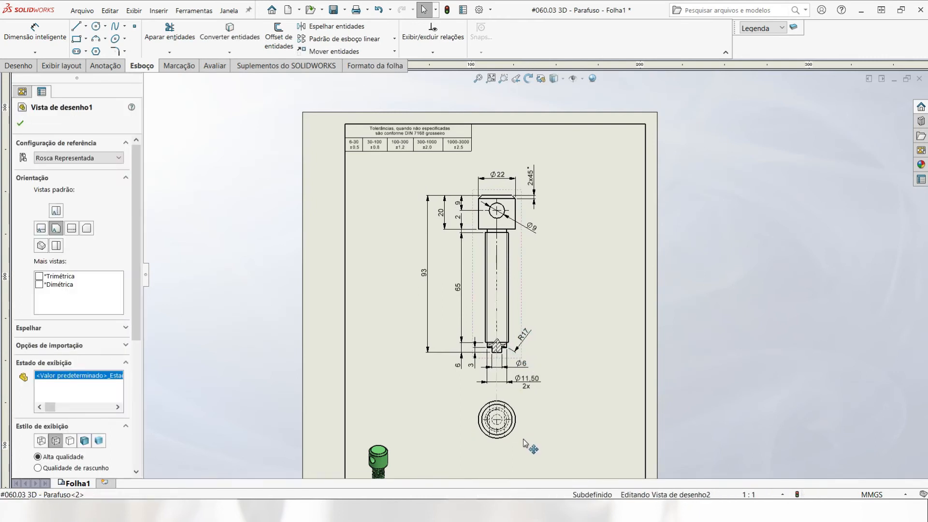
pyautogui.click(541, 291)
pyautogui.scroll(2, 541, 291)
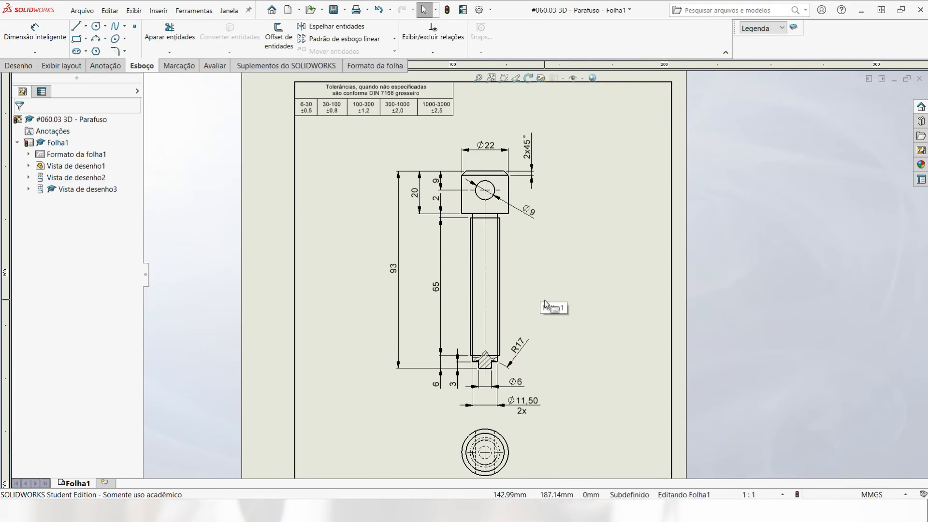
# Dimension the threaded shank's outer diameter beside the front view and change its dimension text to "M<DIM>x2,0".
pyautogui.click(35, 30)
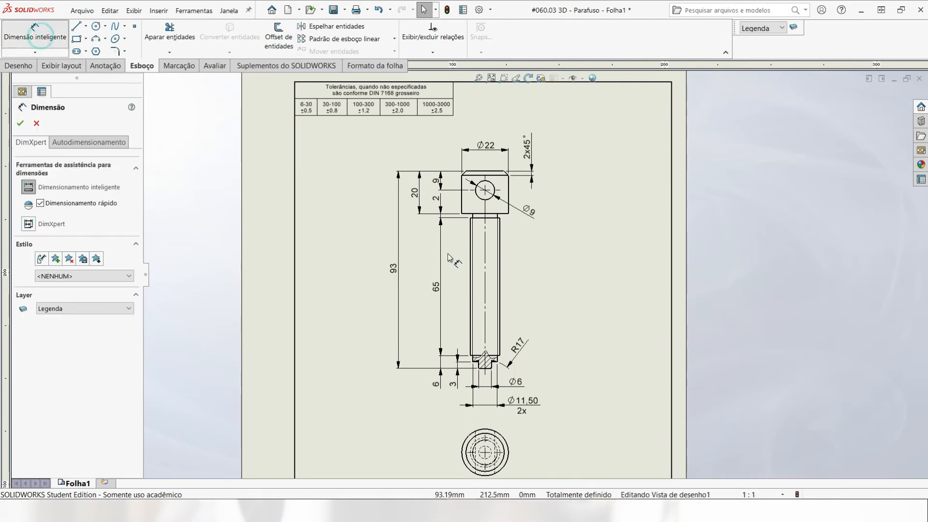
pyautogui.scroll(2, 440, 266)
pyautogui.click(485, 269)
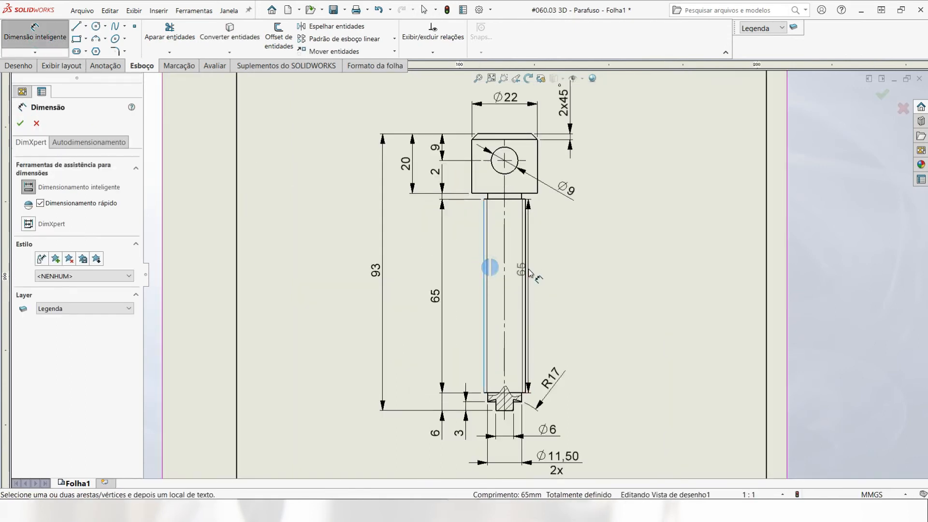
pyautogui.click(526, 270)
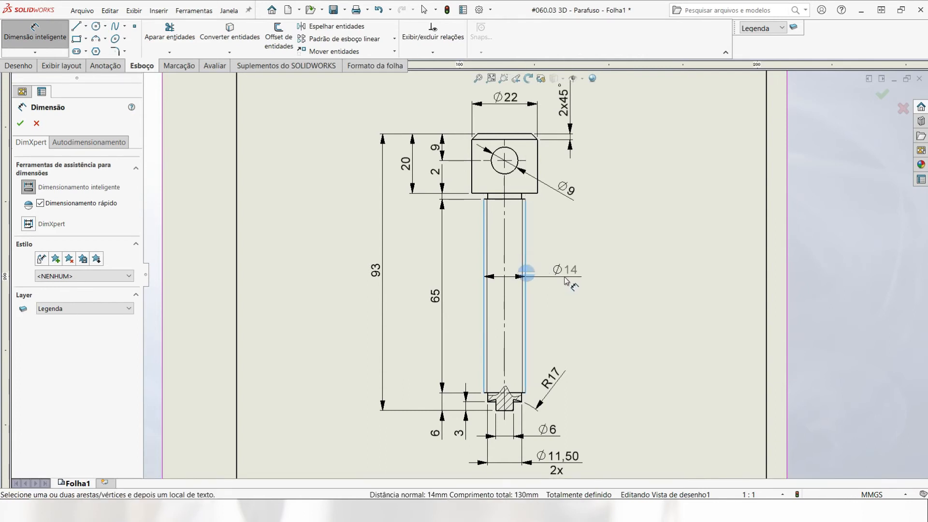
pyautogui.click(566, 281)
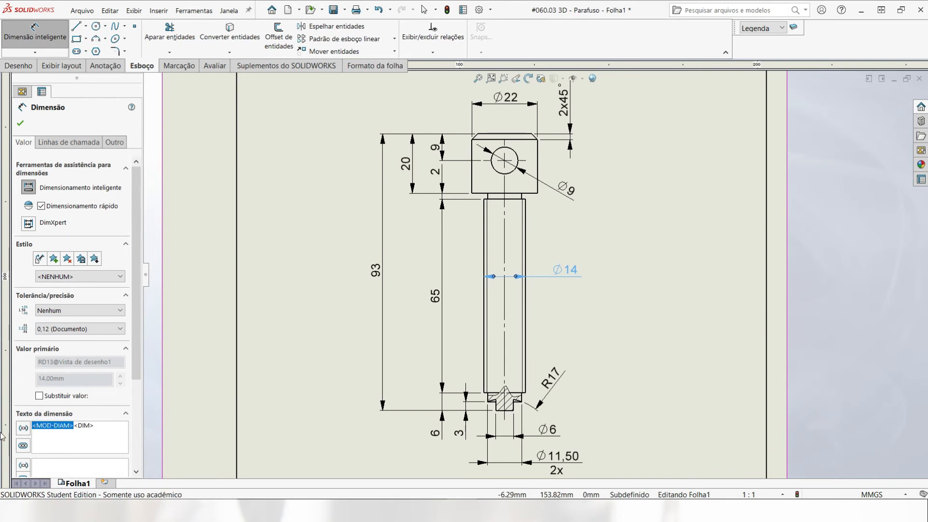
pyautogui.write('M<DIM>x2,0')
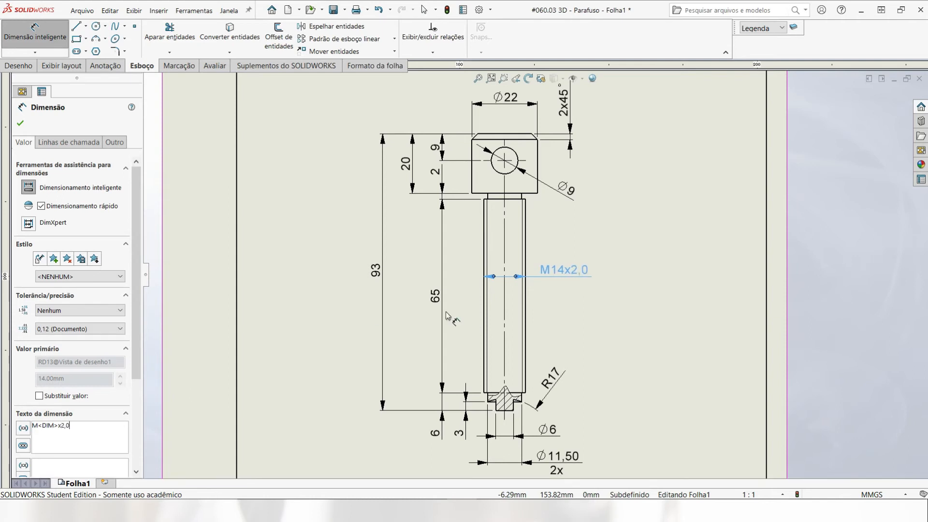
# Flip the thread dimension's arrows to the outside of the shank and finish dimensioning.
pyautogui.scroll(-5, 561, 278)
pyautogui.click(425, 279)
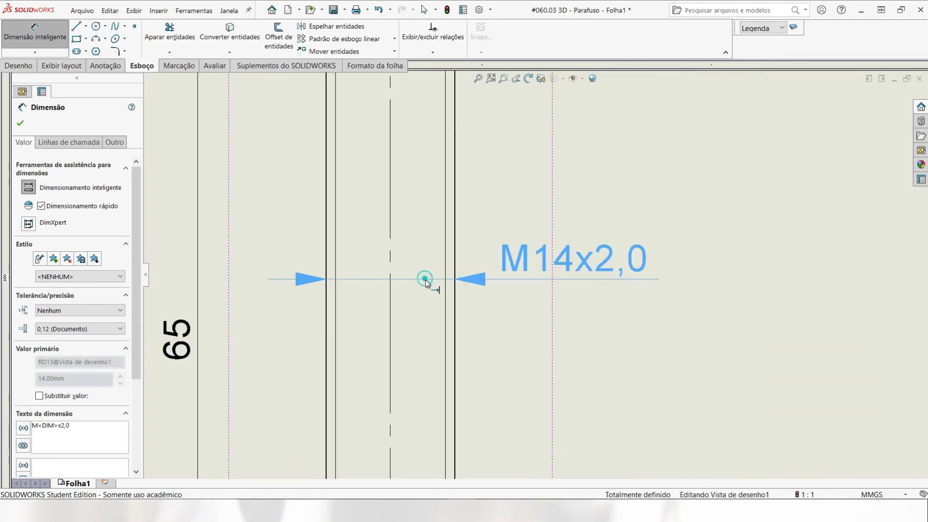
pyautogui.press('Escape')
# Move the top view slightly down, away from the 2x collar diameter dimension.
pyautogui.scroll(4, 580, 309)
pyautogui.scroll(4, 528, 373)
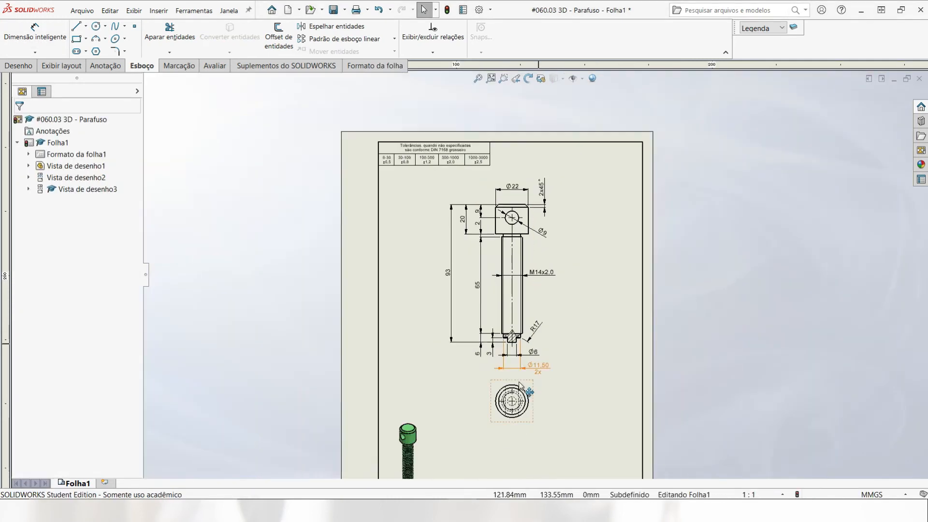
pyautogui.scroll(-6, 528, 373)
pyautogui.moveTo(567, 453); pyautogui.dragTo(568, 459)
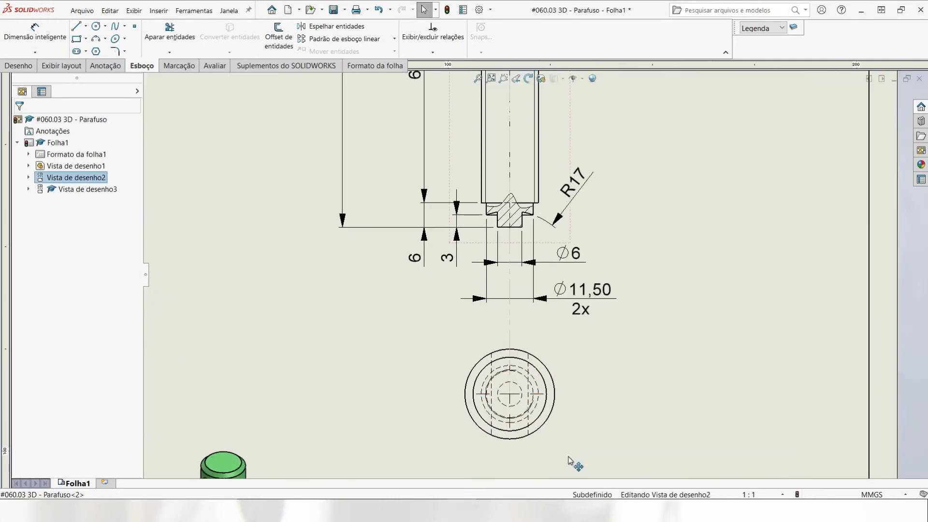
pyautogui.scroll(5, 548, 361)
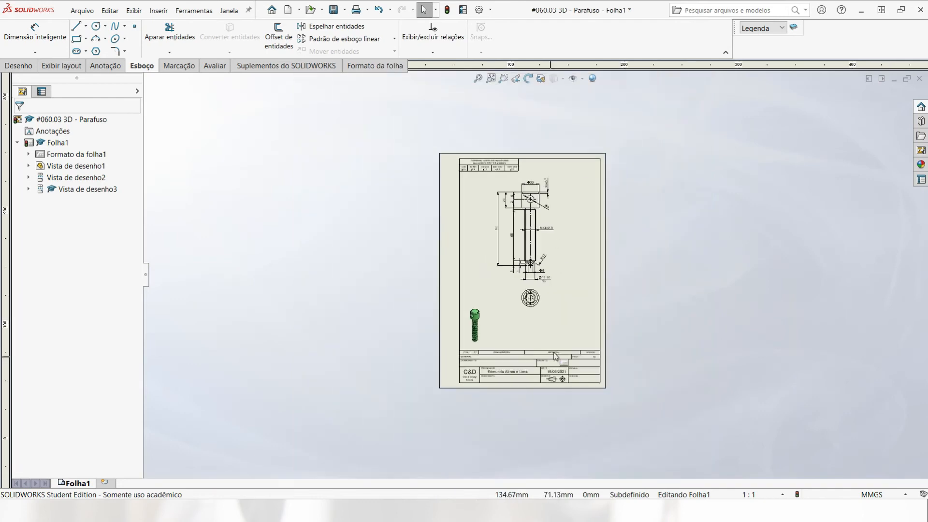
# Place a machining-required surface finish symbol with value 1,6 in the upper-right corner of the sheet frame.
pyautogui.scroll(-3, 564, 197)
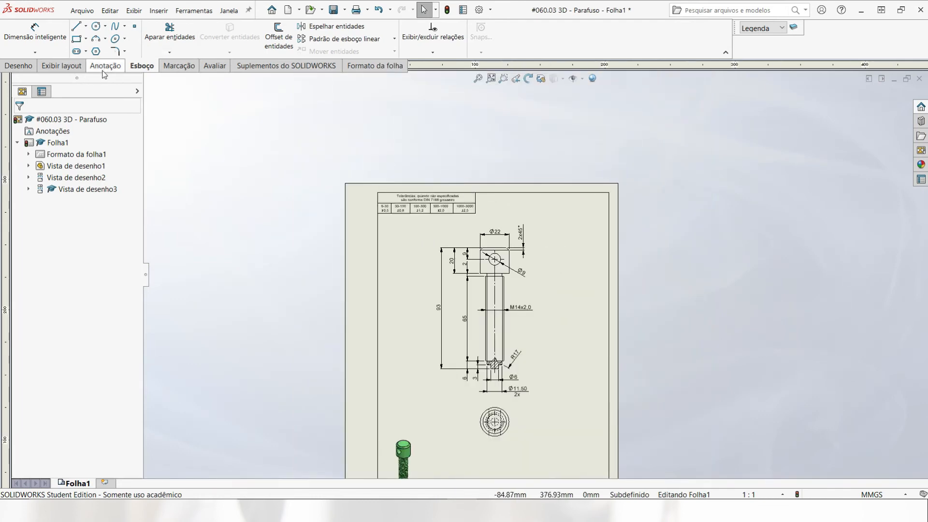
pyautogui.click(18, 66)
pyautogui.click(99, 65)
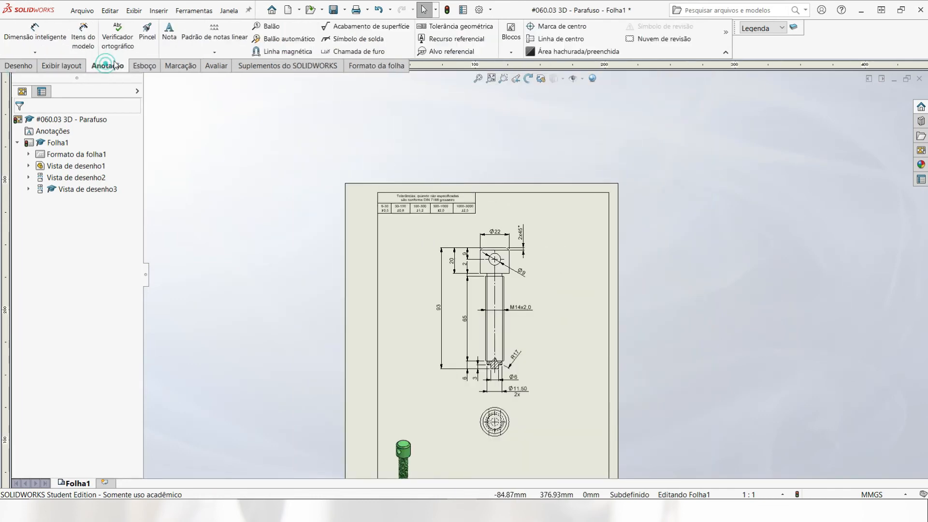
pyautogui.click(367, 26)
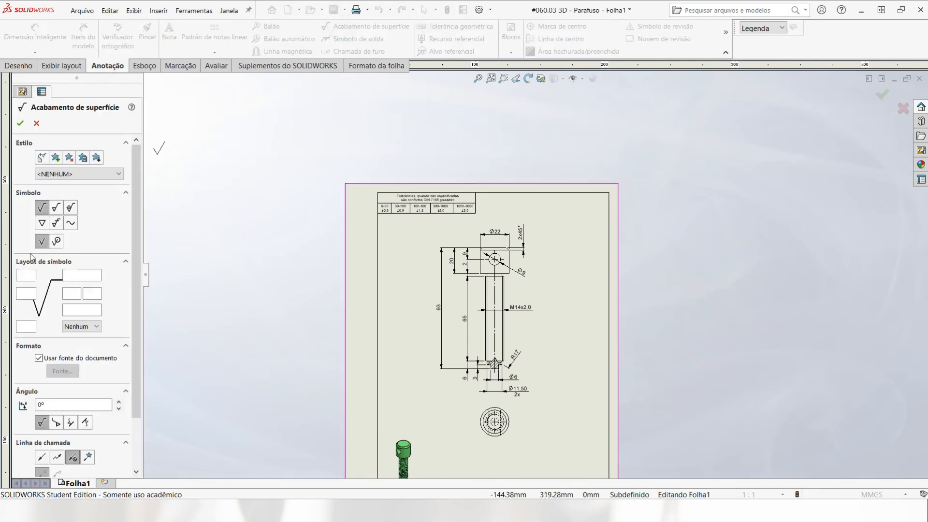
pyautogui.click(56, 207)
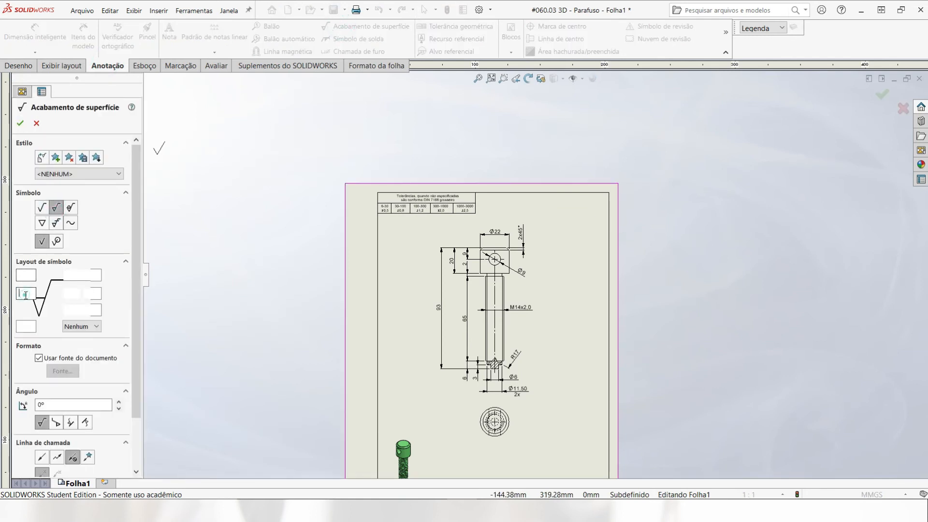
pyautogui.click(26, 293)
pyautogui.write('1,6')
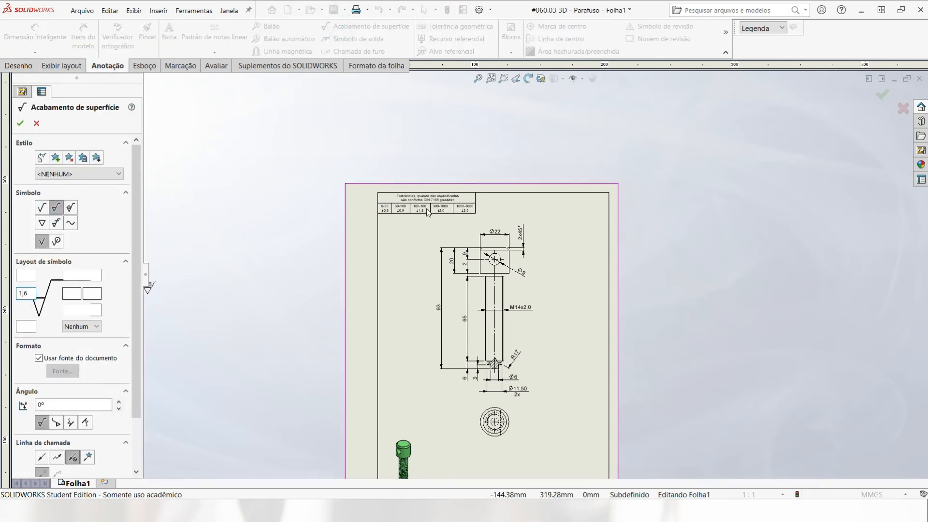
pyautogui.scroll(-4, 576, 243)
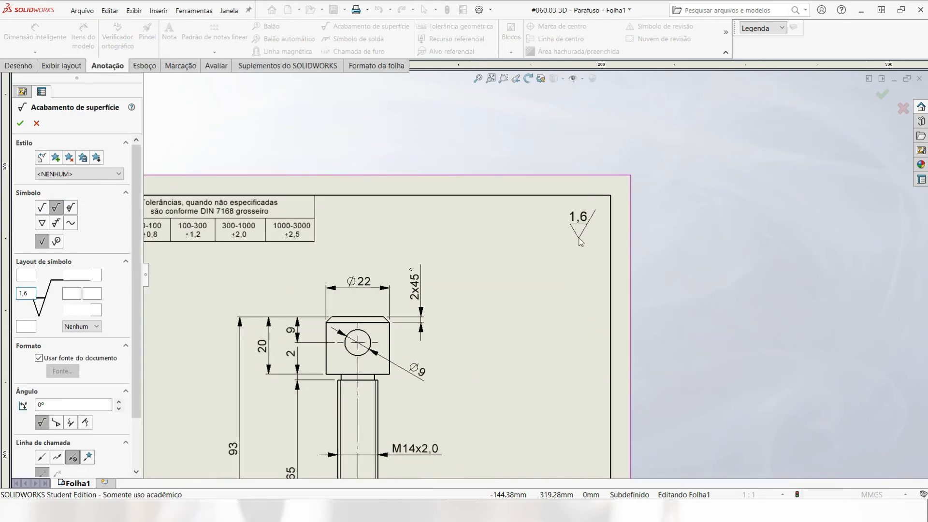
pyautogui.click(575, 244)
pyautogui.press('Escape')
# Move the isometric view slightly up and to the right, leaving room for a caption above the title block.
pyautogui.scroll(5, 607, 316)
pyautogui.scroll(2, 532, 338)
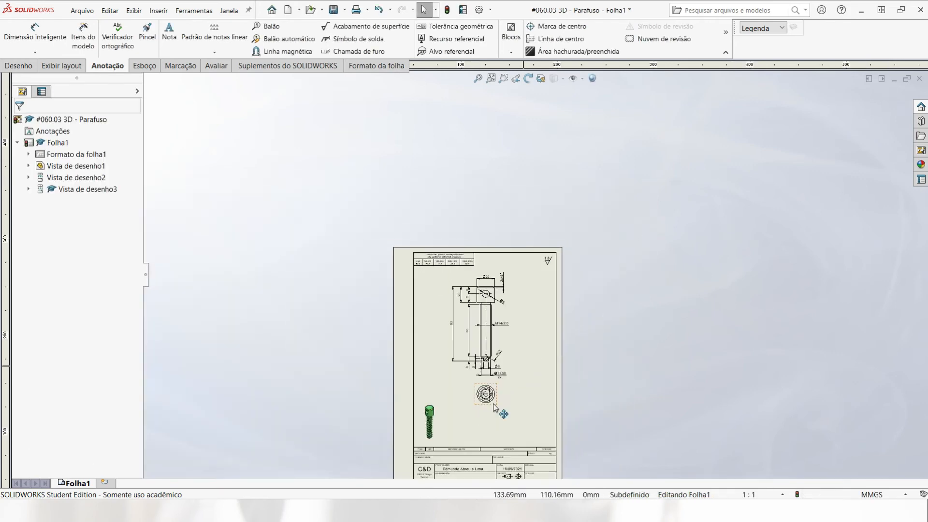
pyautogui.scroll(-3, 484, 400)
pyautogui.scroll(-2, 416, 425)
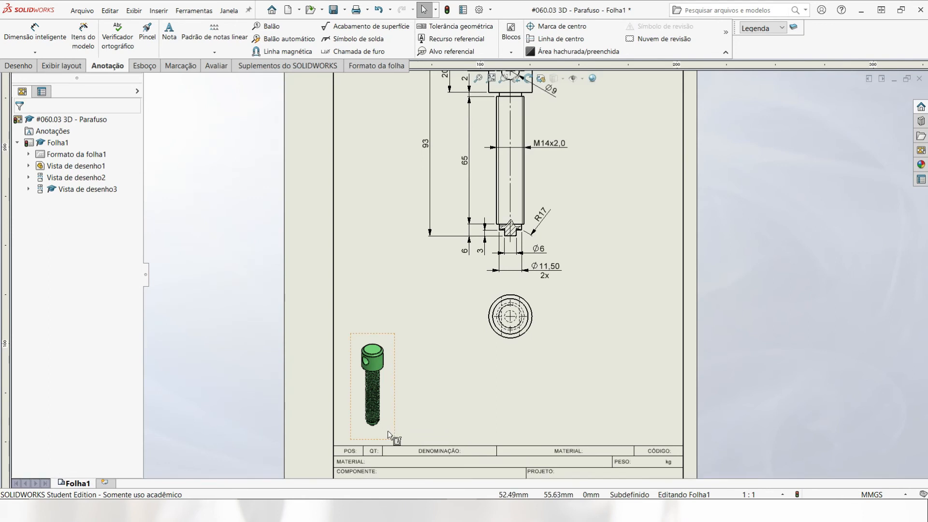
pyautogui.moveTo(392, 433); pyautogui.dragTo(420, 411)
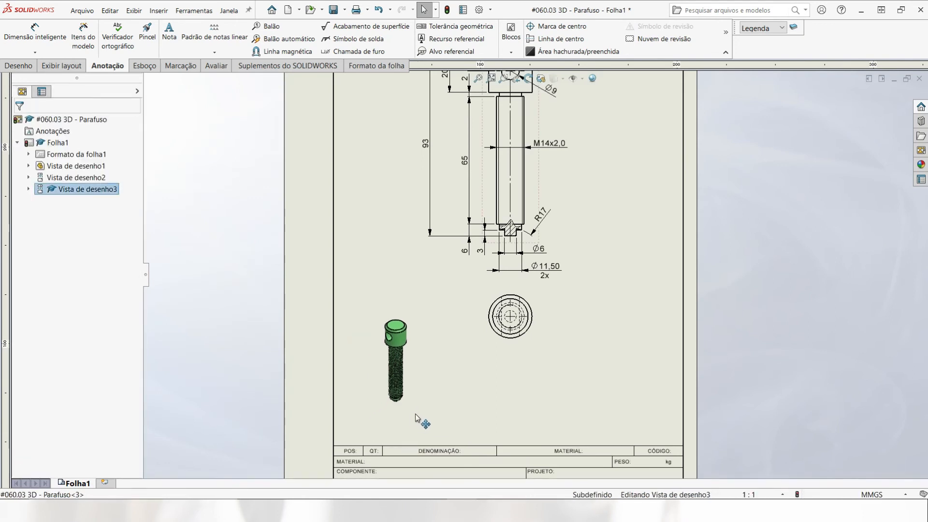
# Add a two-line note reading "Perspectiva Isométrica" and "Escala 1:2" near the isometric view.
pyautogui.click(168, 30)
pyautogui.click(372, 426)
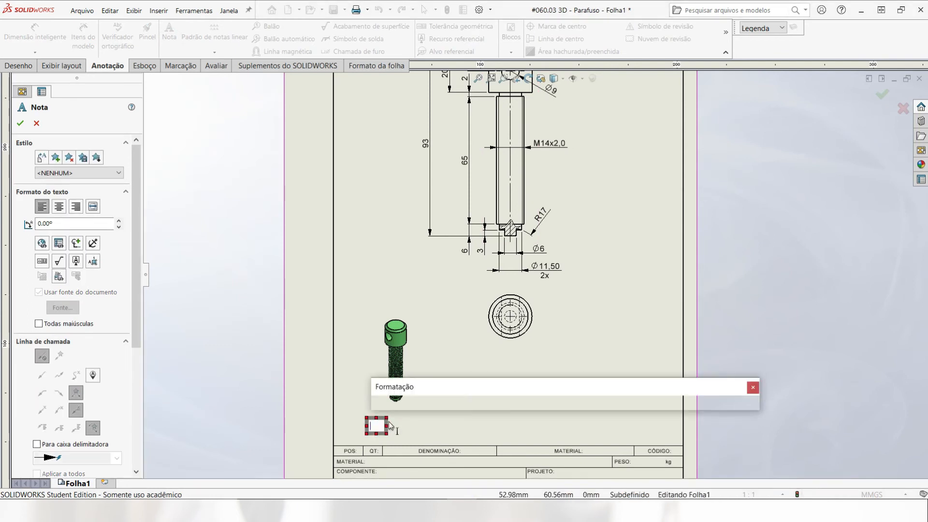
pyautogui.write('Perspec')
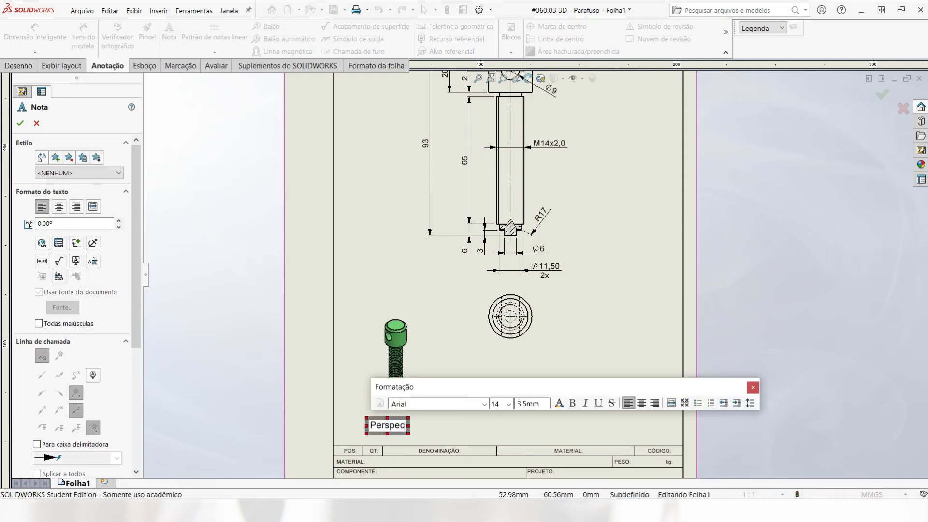
pyautogui.write('tiva Isométrica')
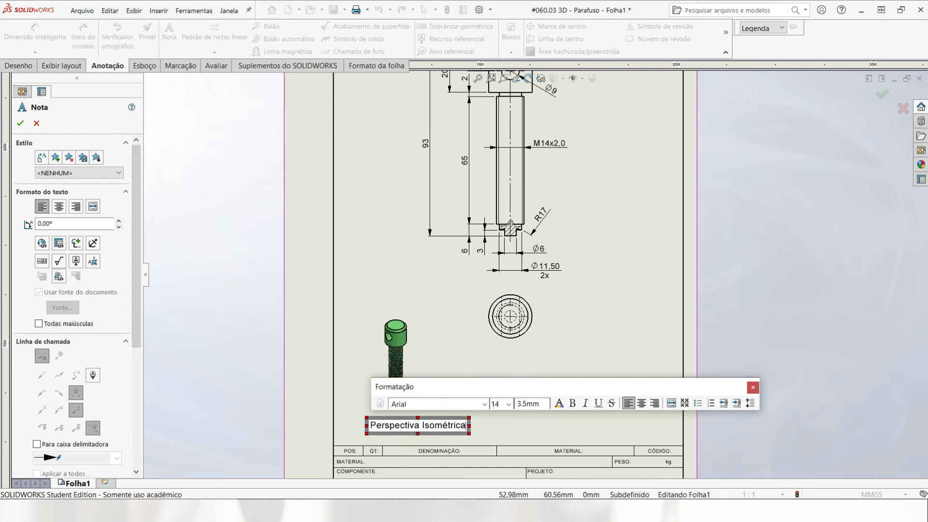
pyautogui.press('Return')
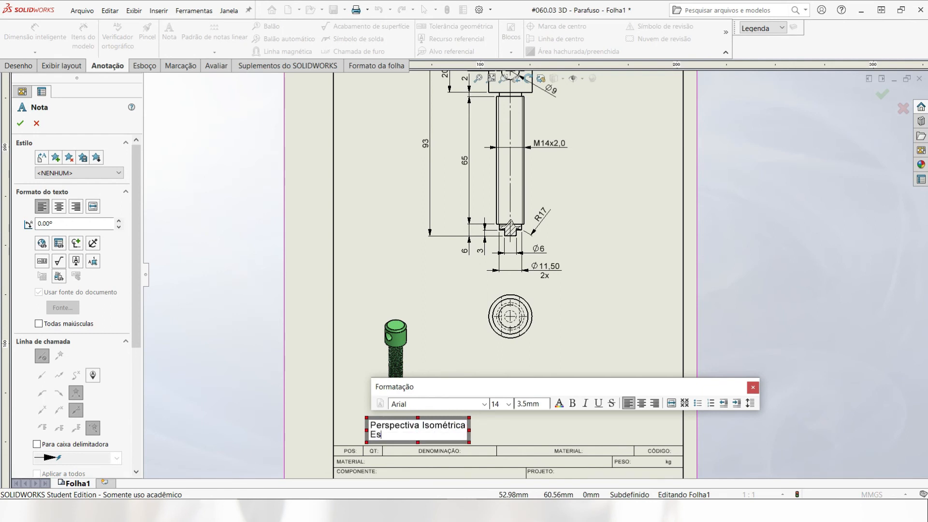
pyautogui.write('Escala 1:2')
# Center the note's text lines and position the note directly beneath the isometric view.
pyautogui.click(641, 402)
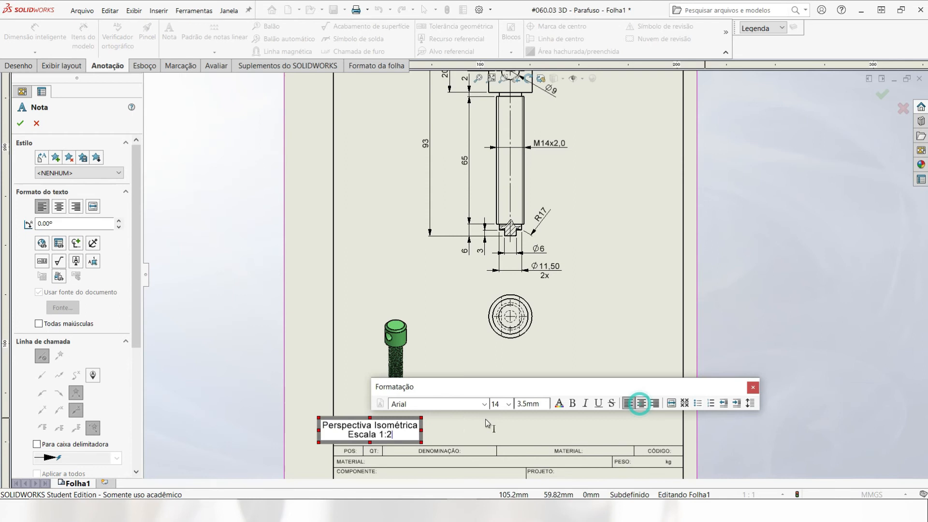
pyautogui.click(311, 411)
pyautogui.moveTo(376, 432); pyautogui.dragTo(403, 419)
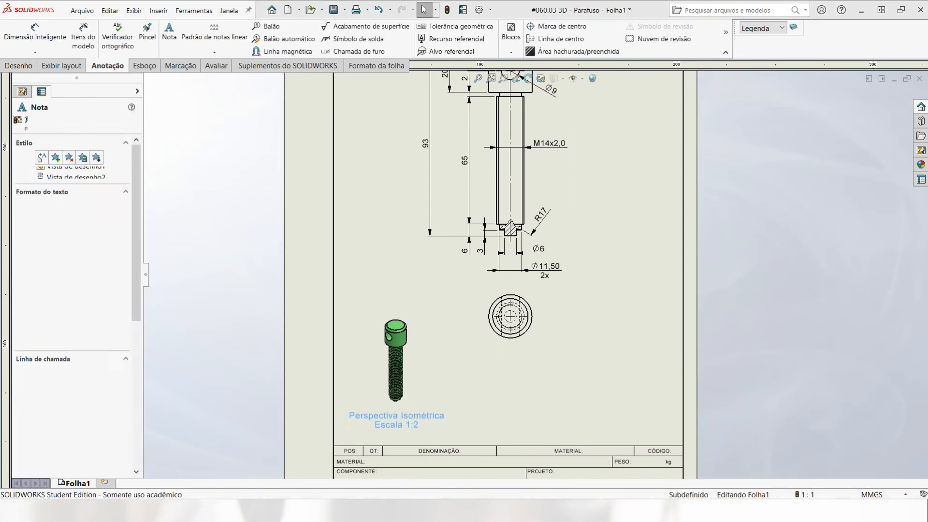
pyautogui.click(501, 386)
pyautogui.press('f')
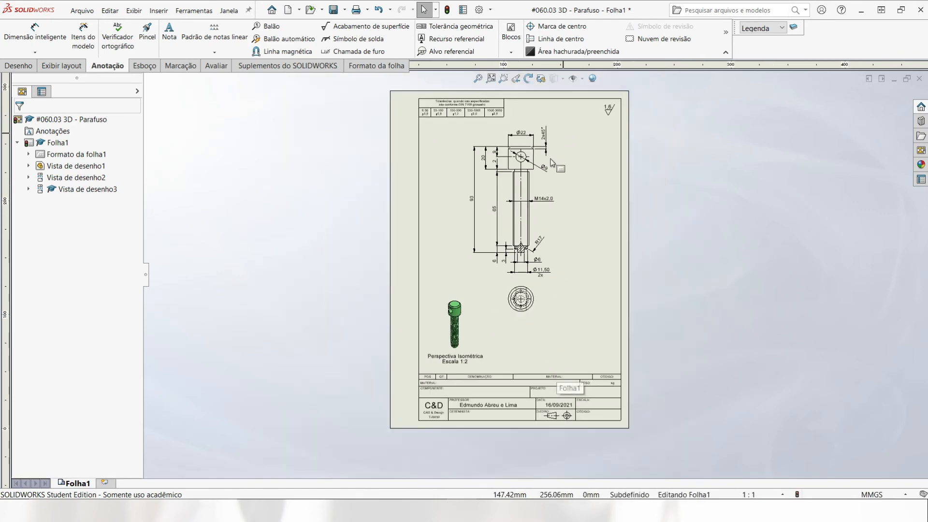
# Open the Parafuso part model from the isometric view, check its mass properties and return to the drawing.
pyautogui.scroll(-2, 479, 314)
pyautogui.click(437, 404)
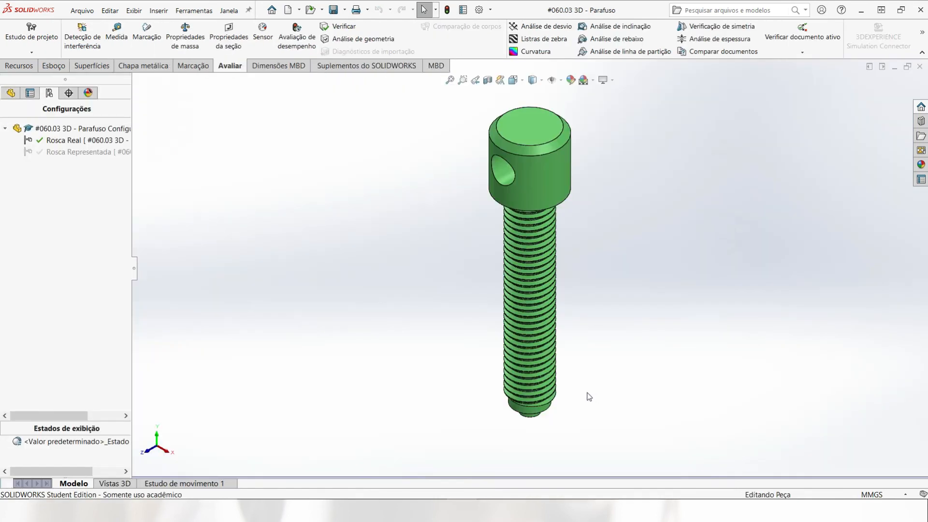
pyautogui.click(186, 37)
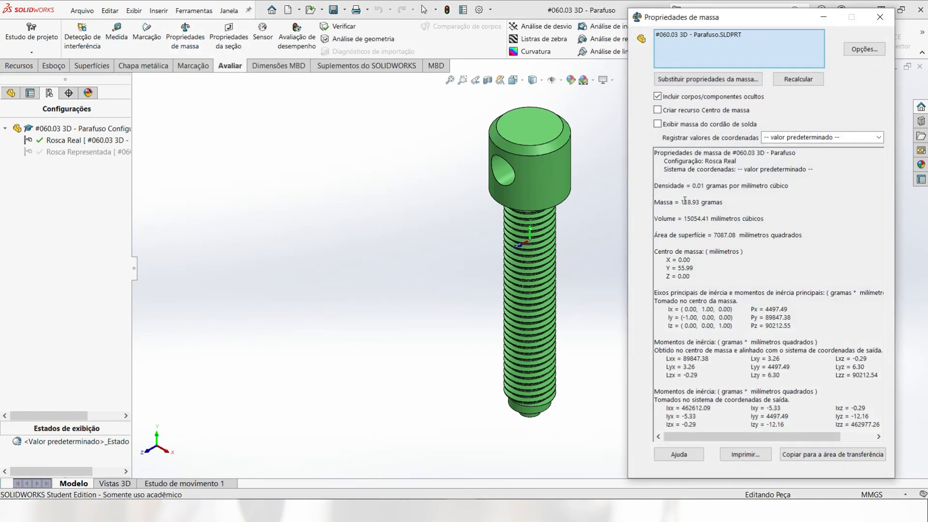
pyautogui.click(880, 18)
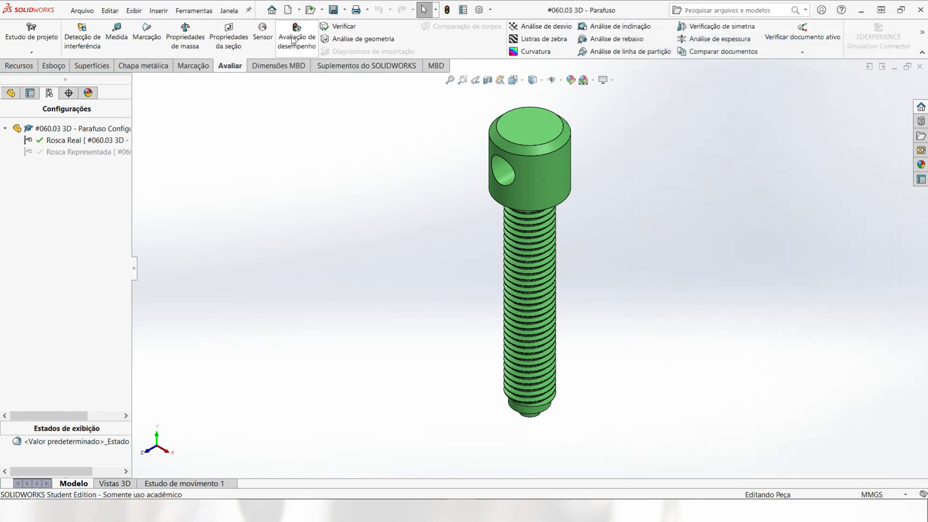
pyautogui.click(228, 10)
pyautogui.click(263, 137)
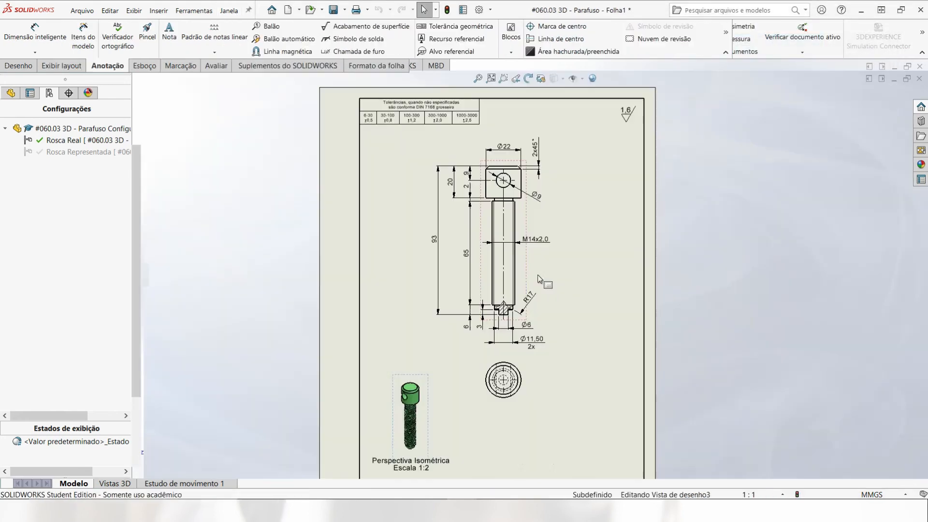
# Open the drawing's file properties and enter the author's full name in the summary.
pyautogui.click(463, 10)
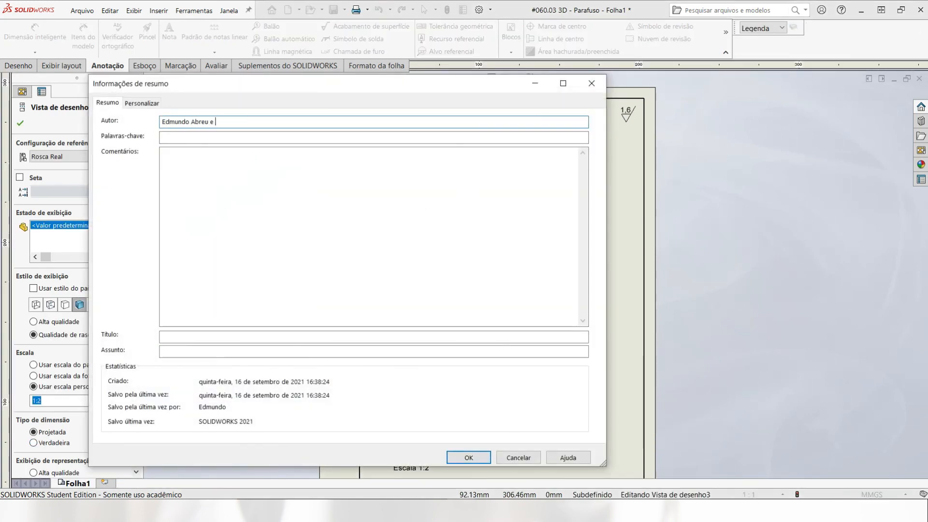
pyautogui.write('Lima')
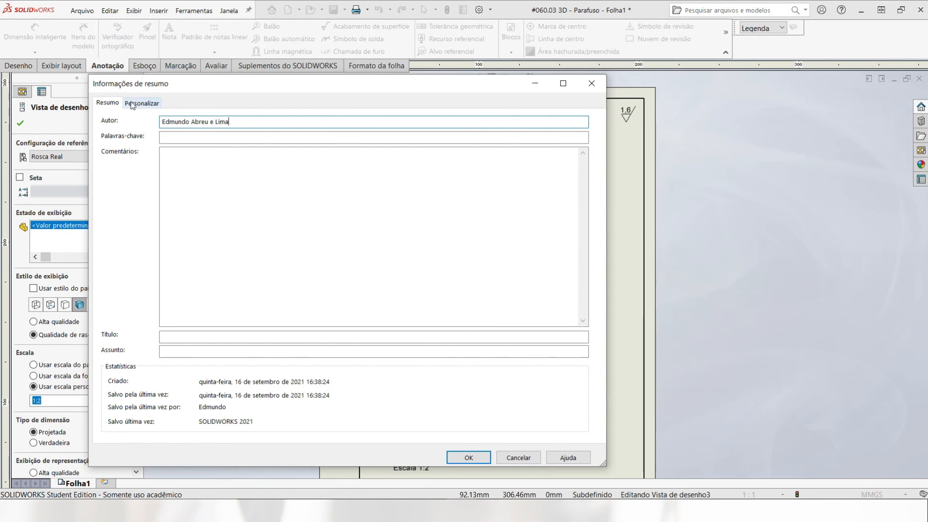
# Set the drawing's custom properties Peso to 0,119 and Material to "Aço AISI 1020 Ø22x93".
pyautogui.click(132, 103)
pyautogui.click(274, 196)
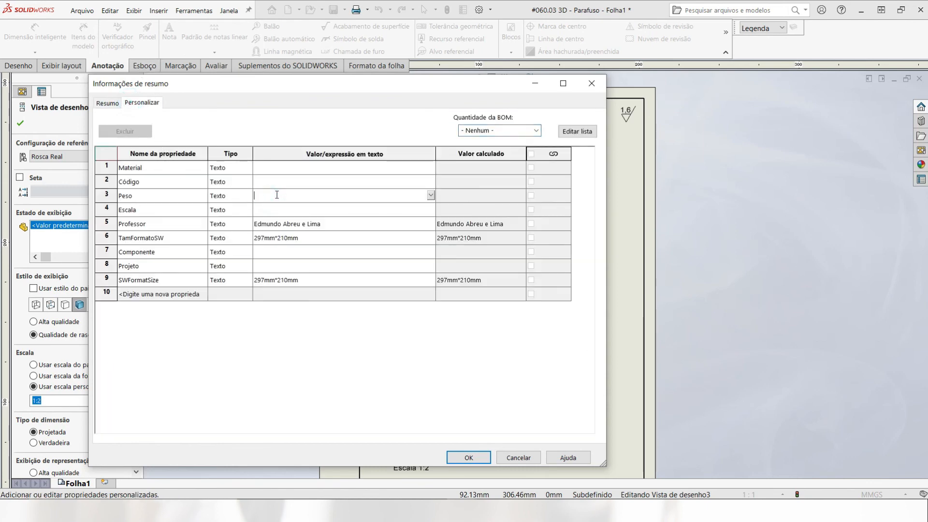
pyautogui.write('0,119')
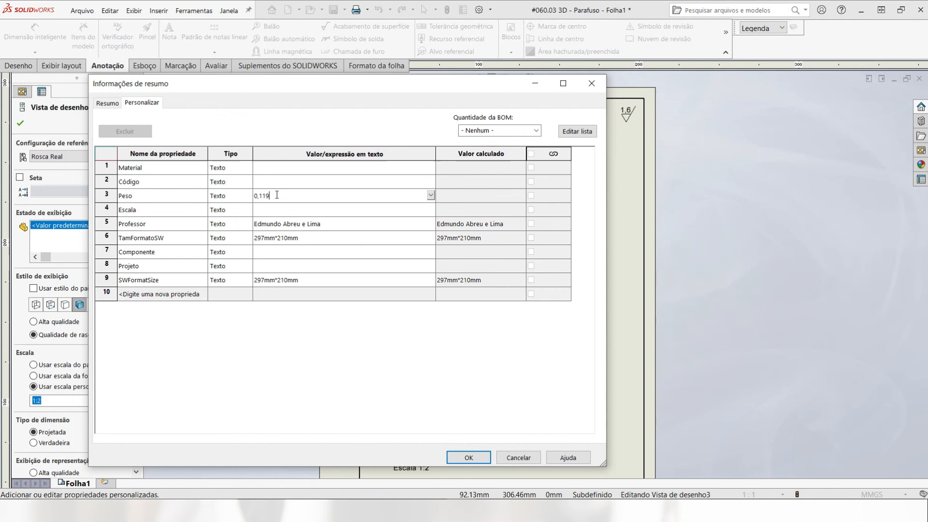
pyautogui.click(270, 167)
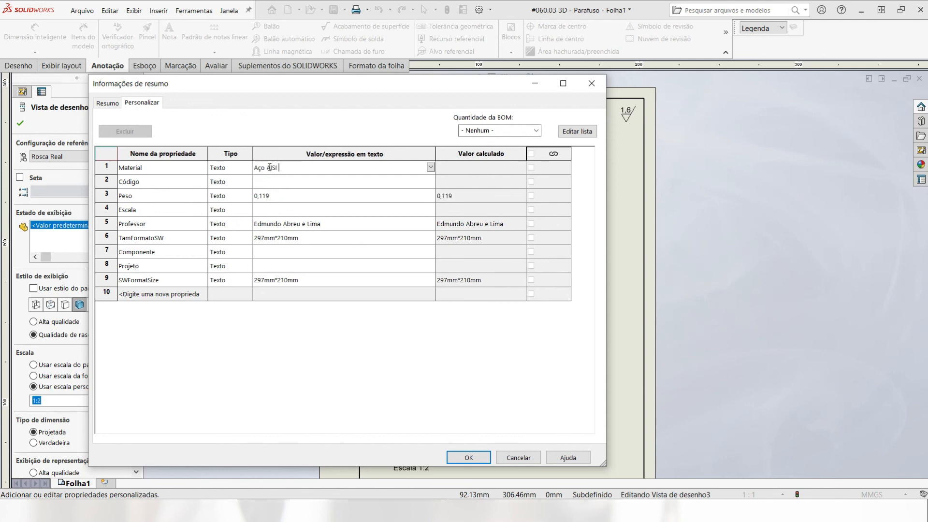
pyautogui.write('Aço AISI 1020 Ø22x93')
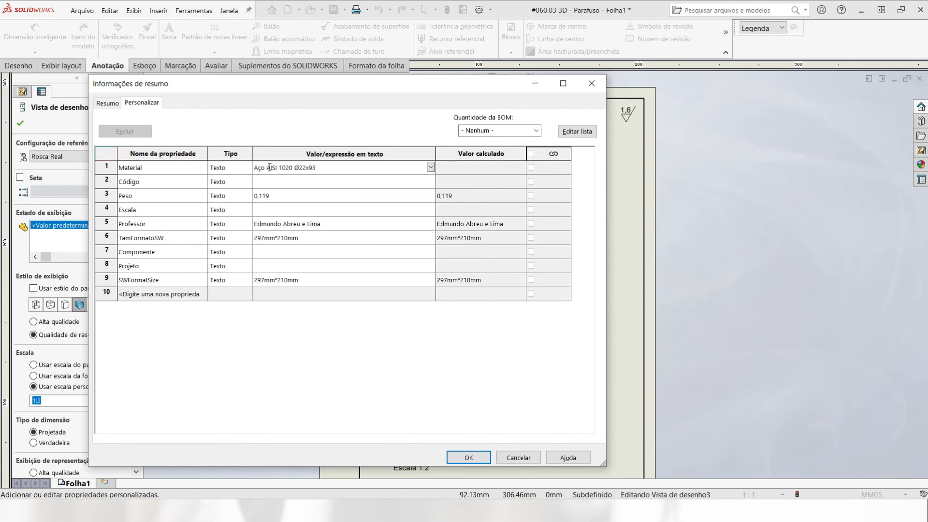
# Set the drawing's custom properties Código to GRAM03 and Escala to 1:1.
pyautogui.click(268, 182)
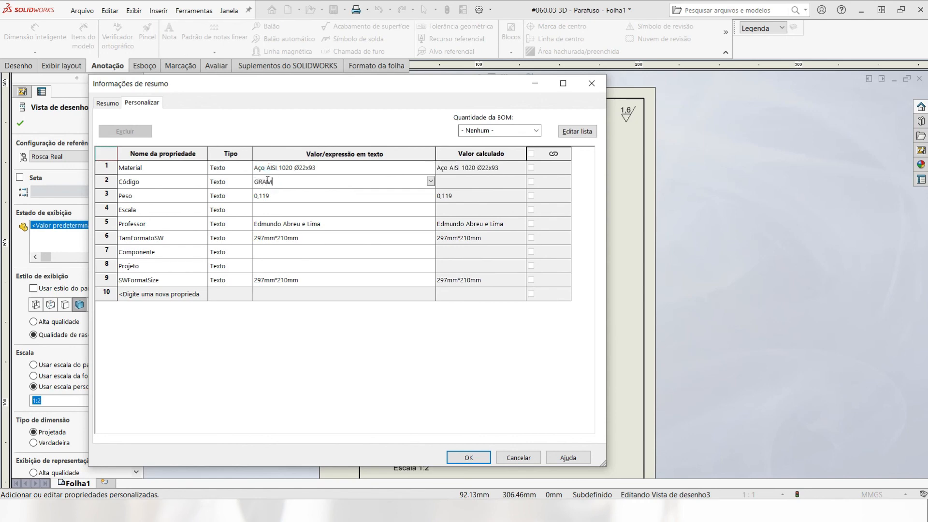
pyautogui.write('GRAM03')
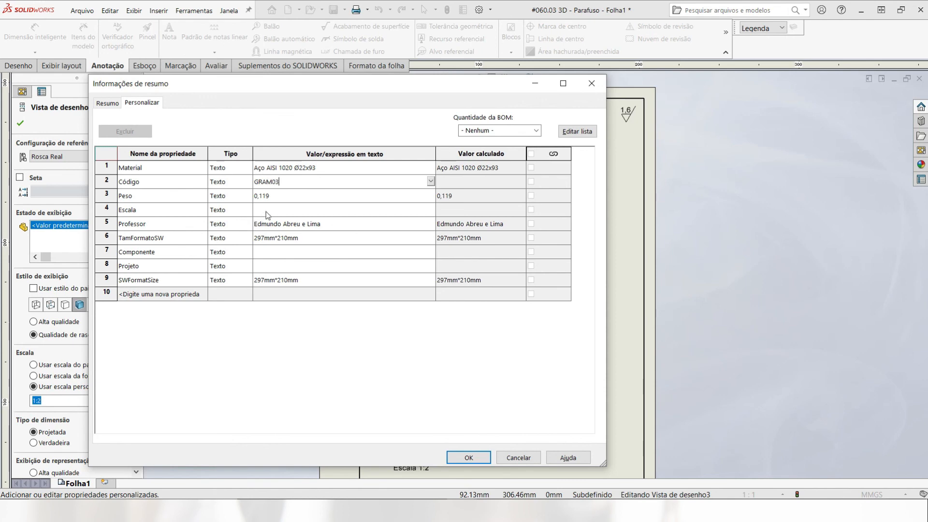
pyautogui.click(267, 210)
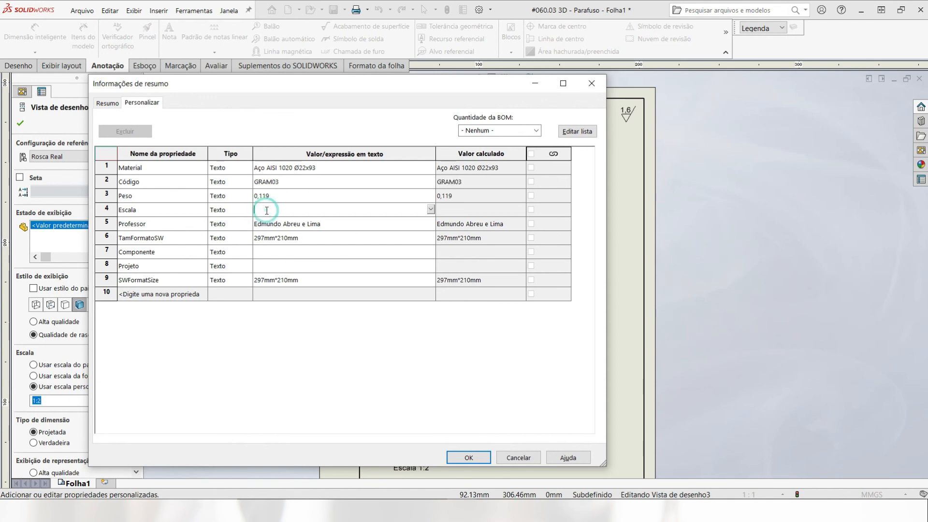
pyautogui.write('1:1')
# Set the custom properties Componente to PARAFUSO and Projeto to Grampo, apply them and check the filled title block on the sheet.
pyautogui.click(264, 251)
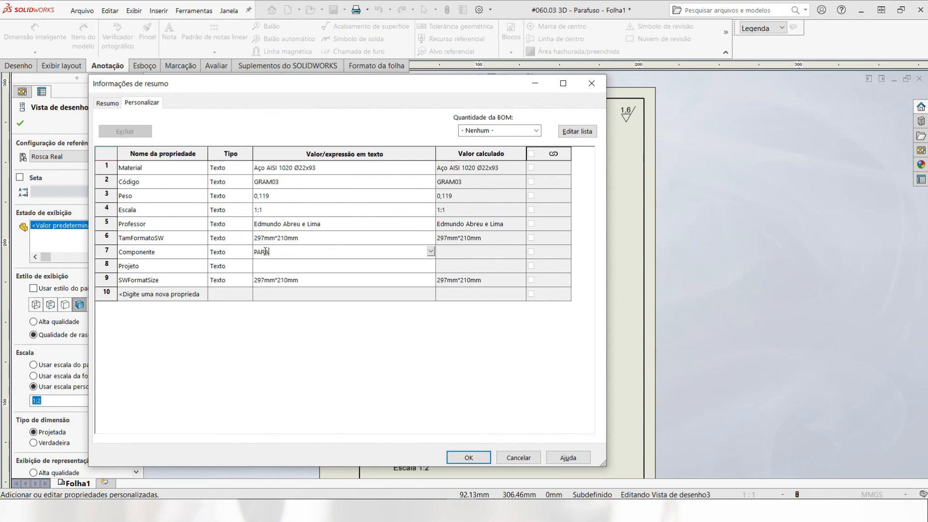
pyautogui.click(273, 266)
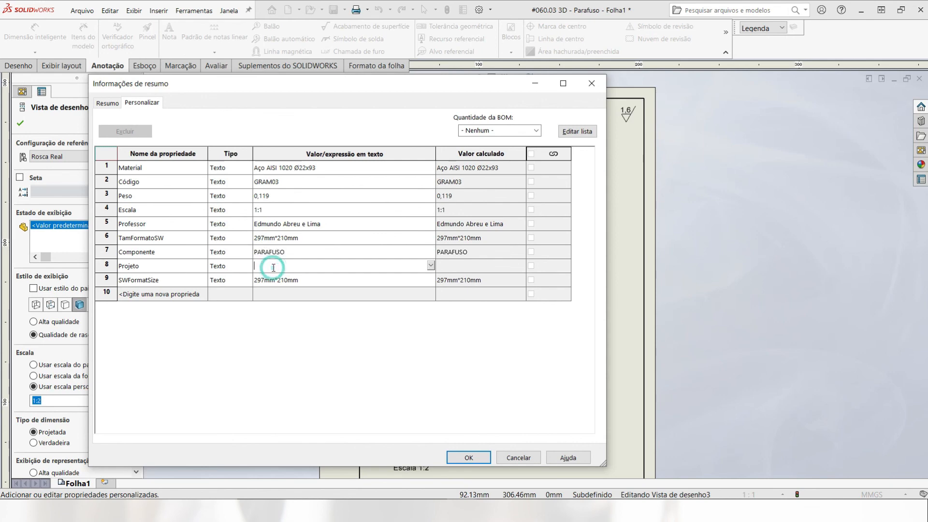
pyautogui.write('Grampo')
pyautogui.click(300, 252)
pyautogui.click(472, 459)
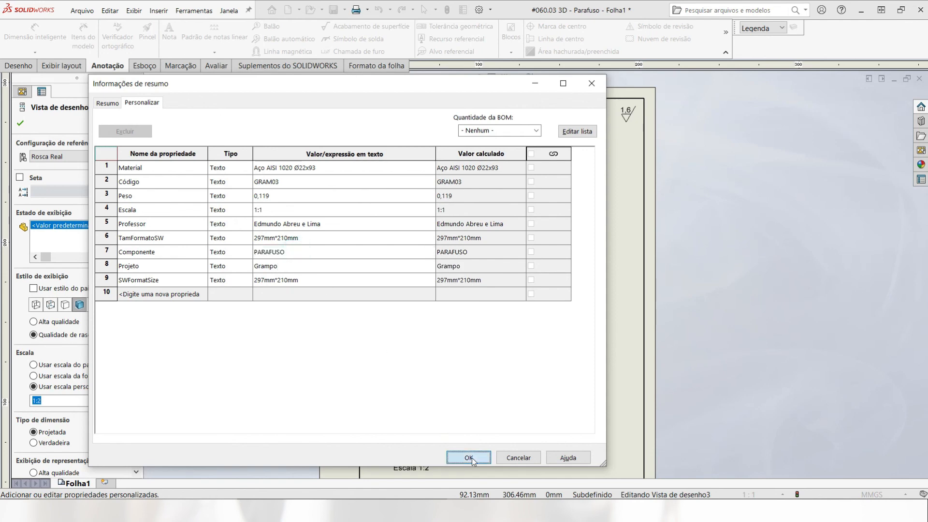
pyautogui.scroll(4, 567, 328)
pyautogui.scroll(-3, 545, 363)
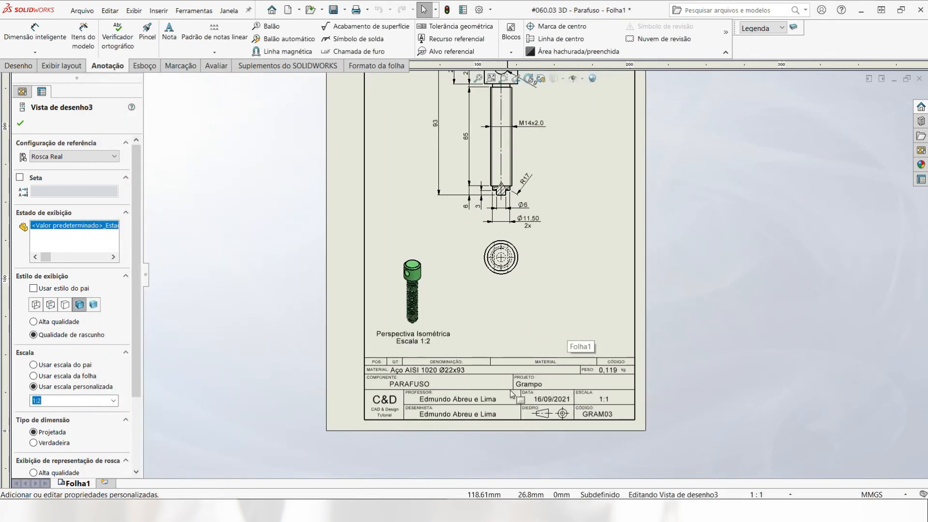
pyautogui.scroll(-1, 512, 394)
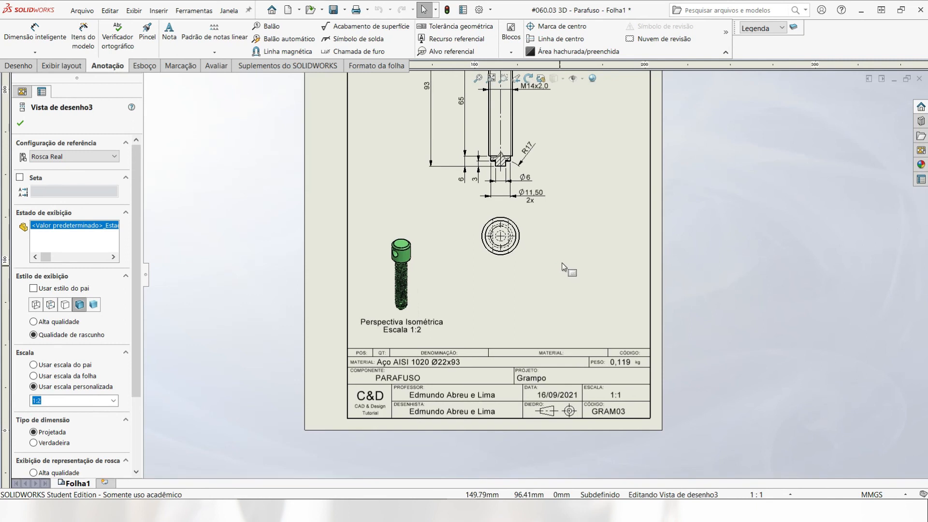
pyautogui.press('f')
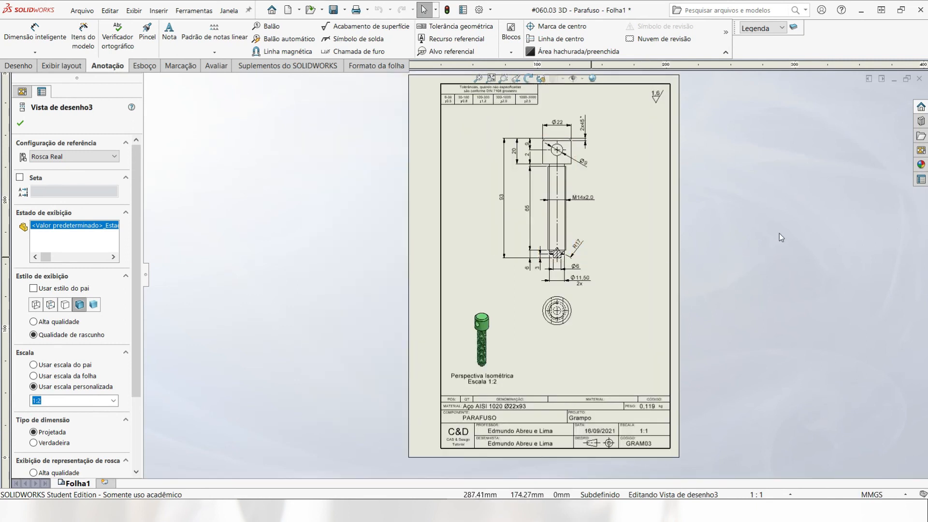